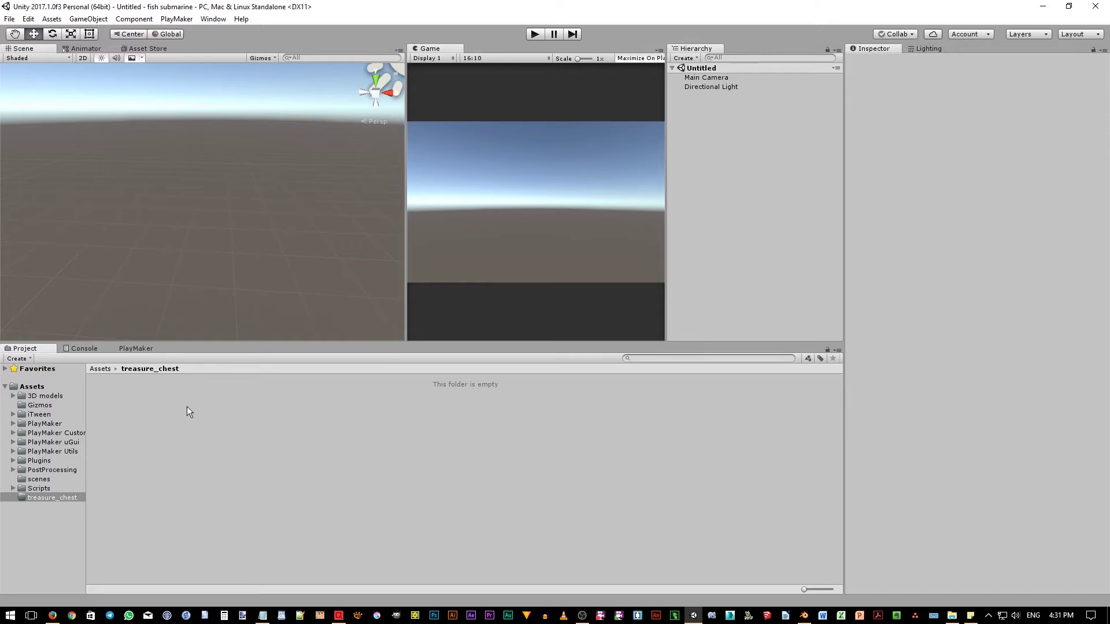
Step: In File Explorer, copy Treasure_chest.blend from projects_files > treasure_chest into the fish submarine project's Assets > treasure_chest folder
left_click(954, 616)
right_click(219, 137)
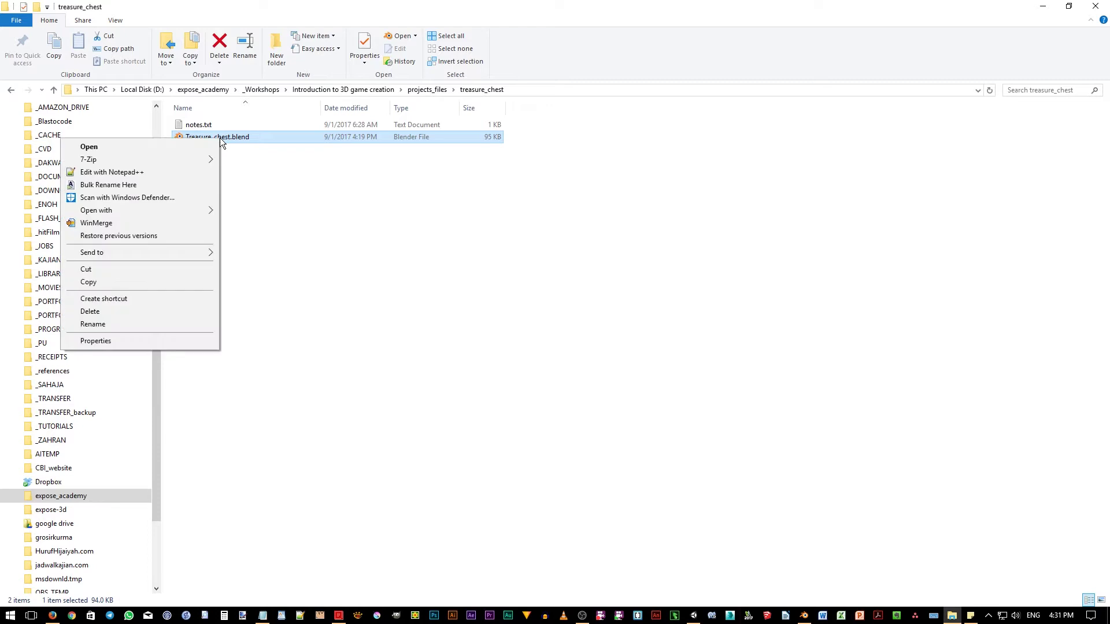
left_click(111, 282)
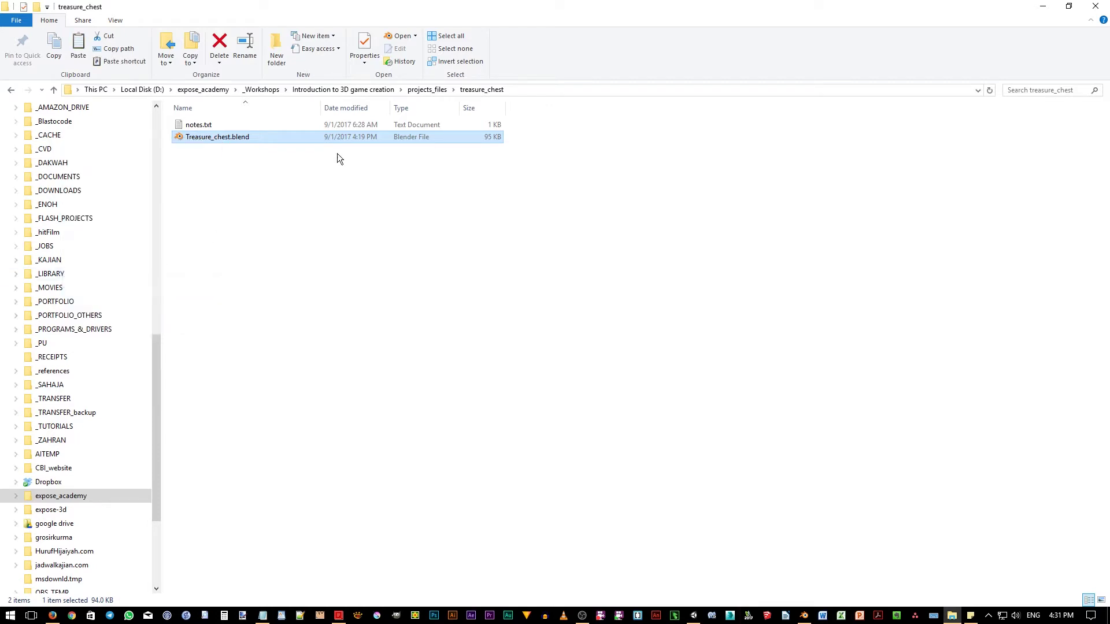
left_click(427, 90)
double_click(223, 125)
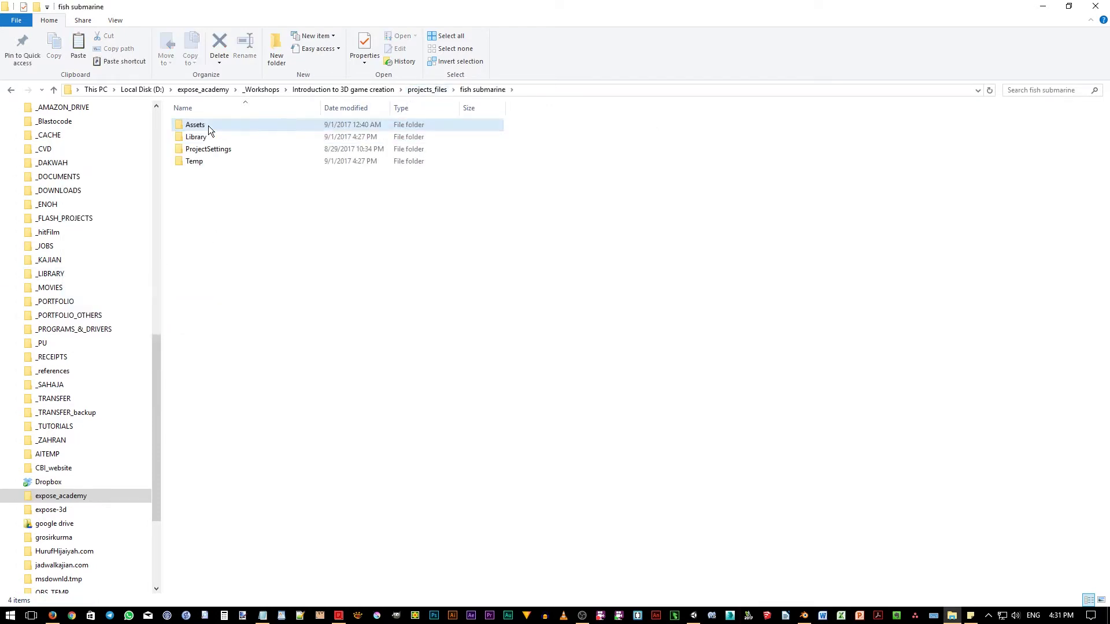
double_click(209, 126)
double_click(209, 258)
right_click(237, 235)
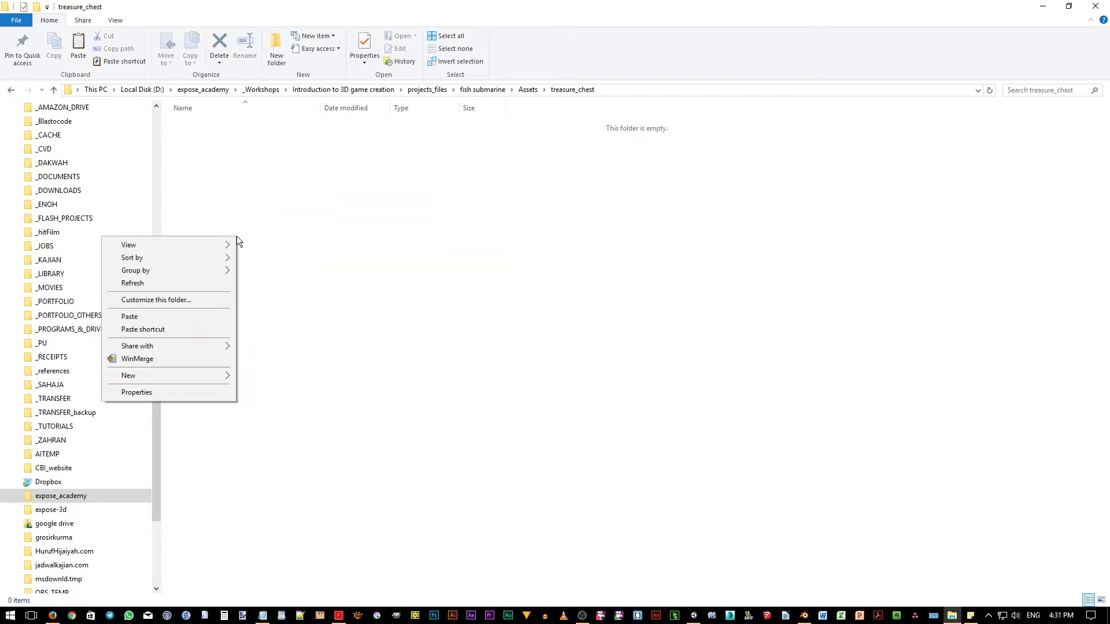
left_click(182, 317)
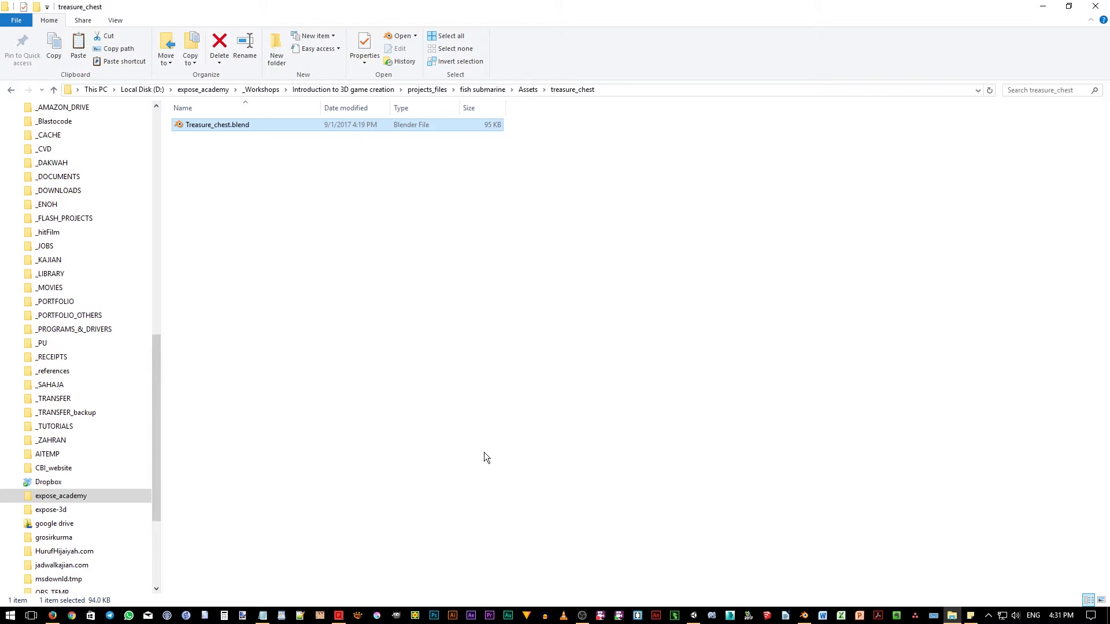
Step: Switch back to Unity and inspect the imported Metal_gold and Wood materials in the chest's Materials folder
left_click(694, 616)
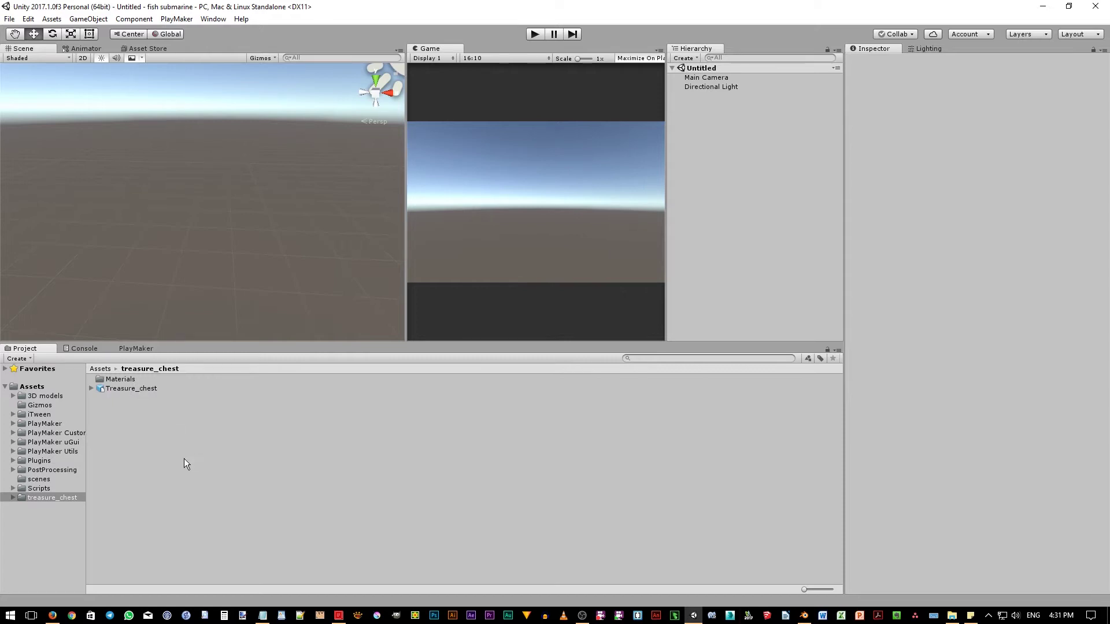
double_click(102, 379)
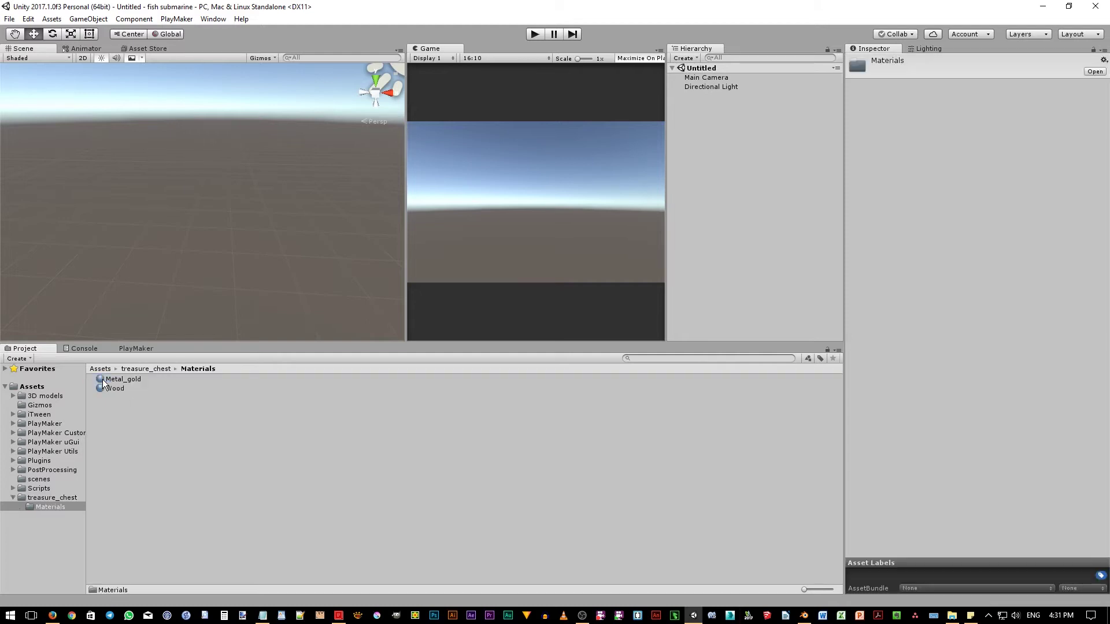
left_click(123, 381)
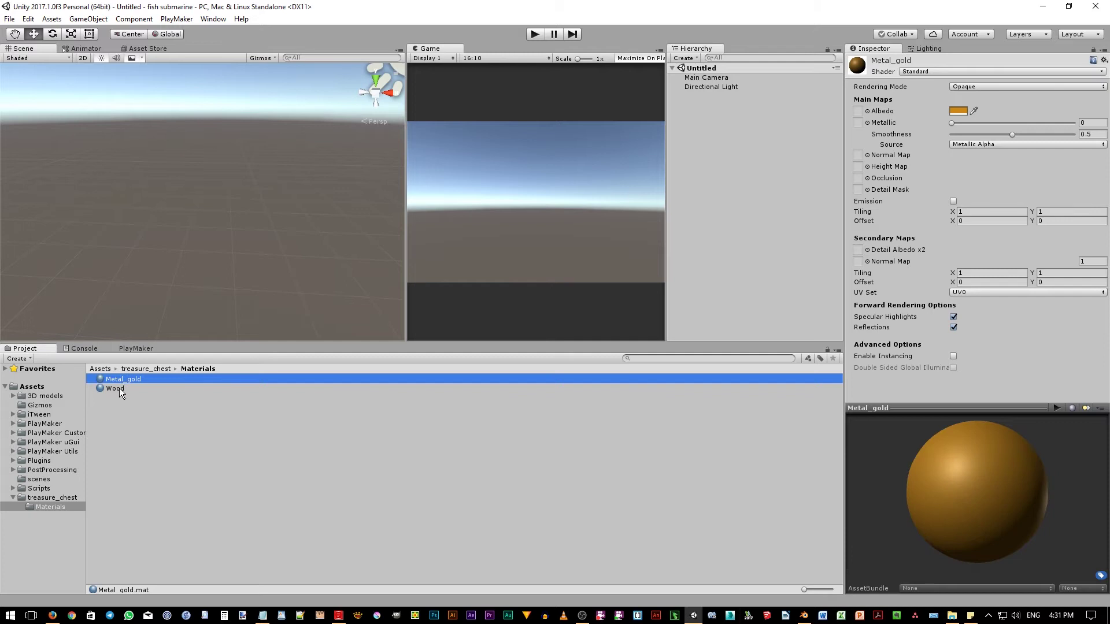
left_click(119, 388)
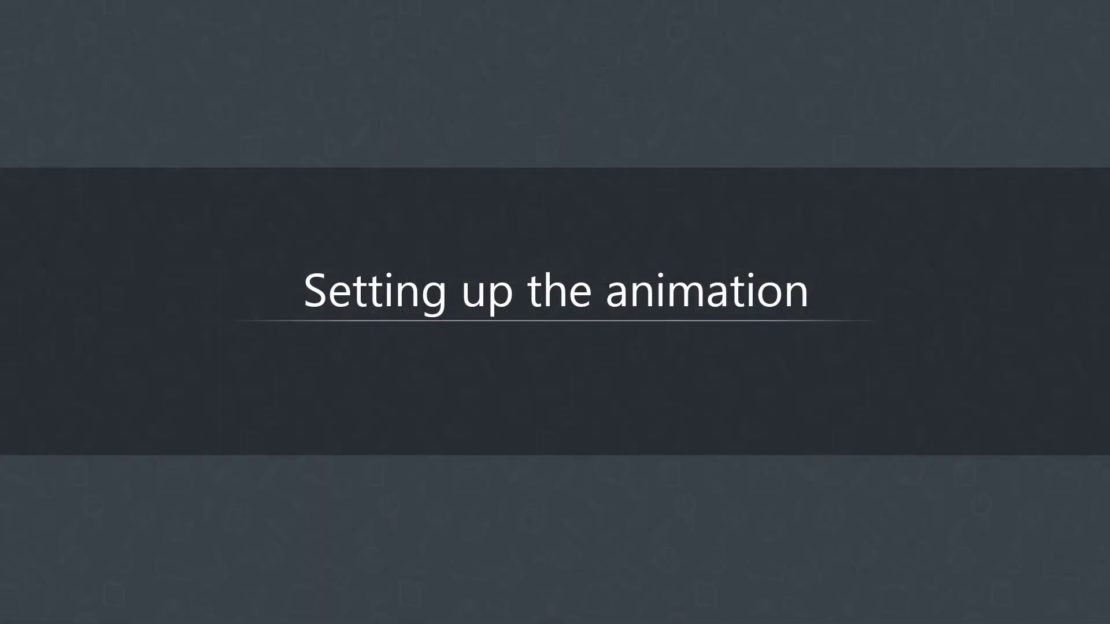
Step: Set the Treasure_chest model's rig animation type to Legacy and apply the change
left_click(154, 369)
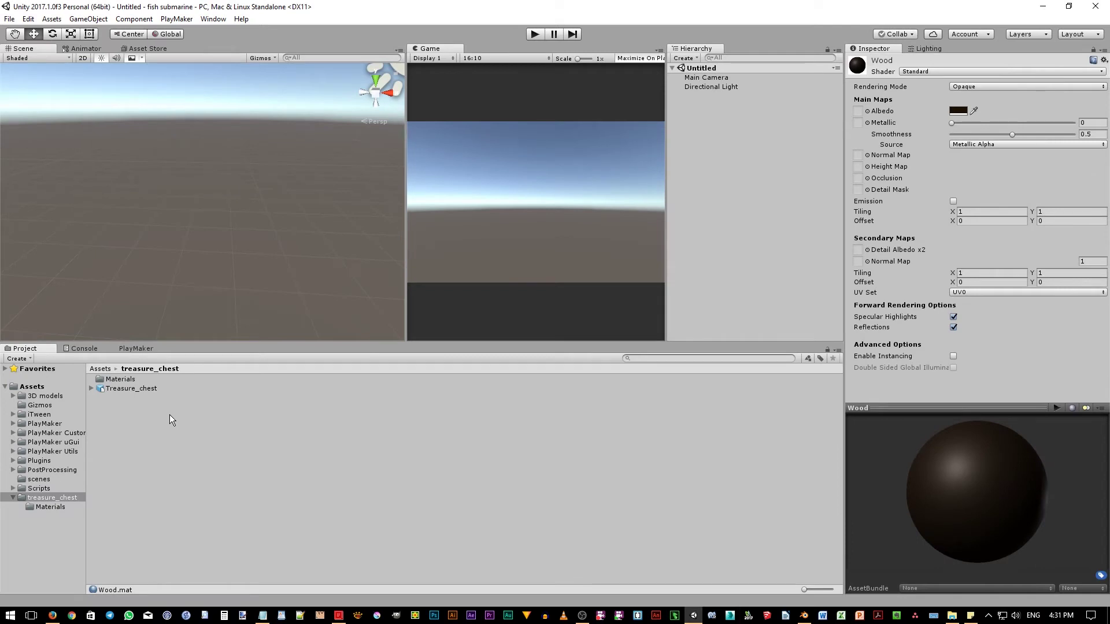
left_click(124, 389)
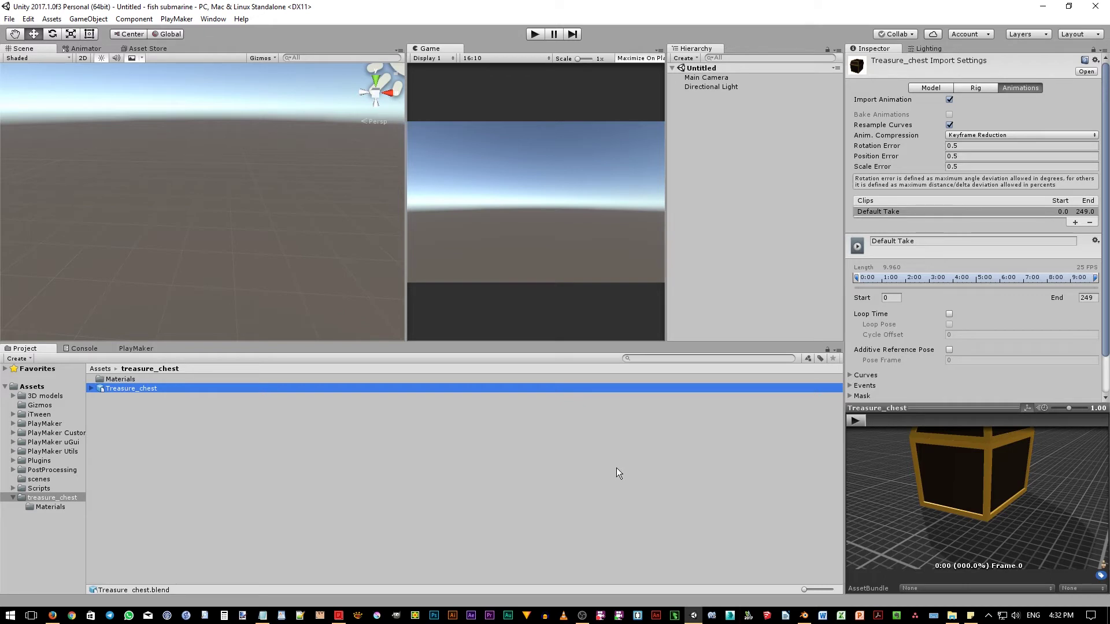
left_click_drag(1022, 479, 984, 485)
scroll(984, 484, "down", 2)
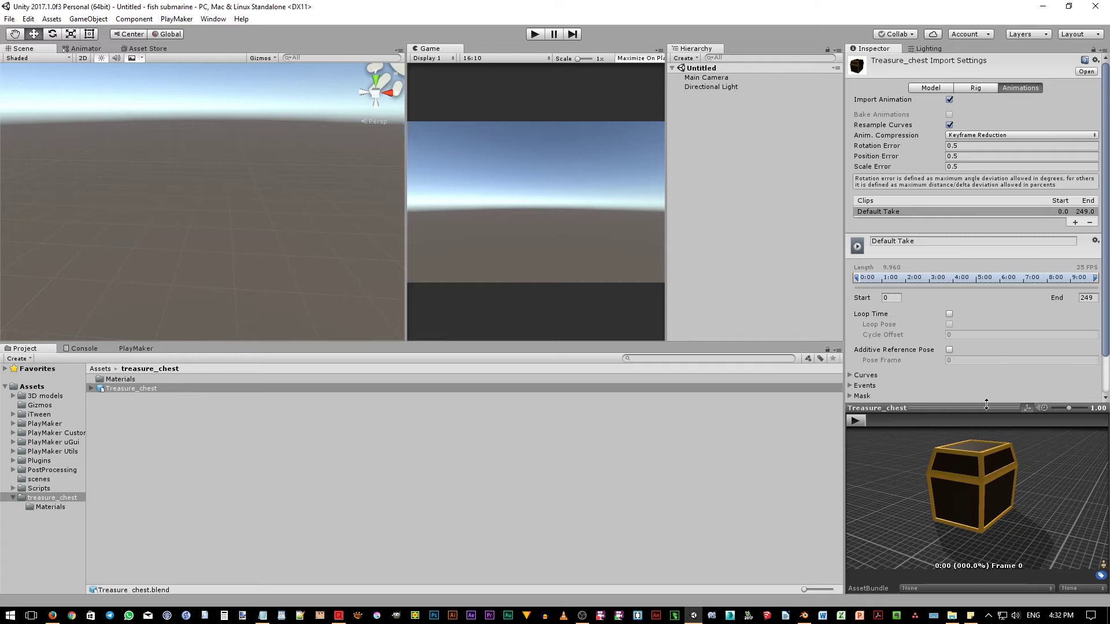
left_click(978, 90)
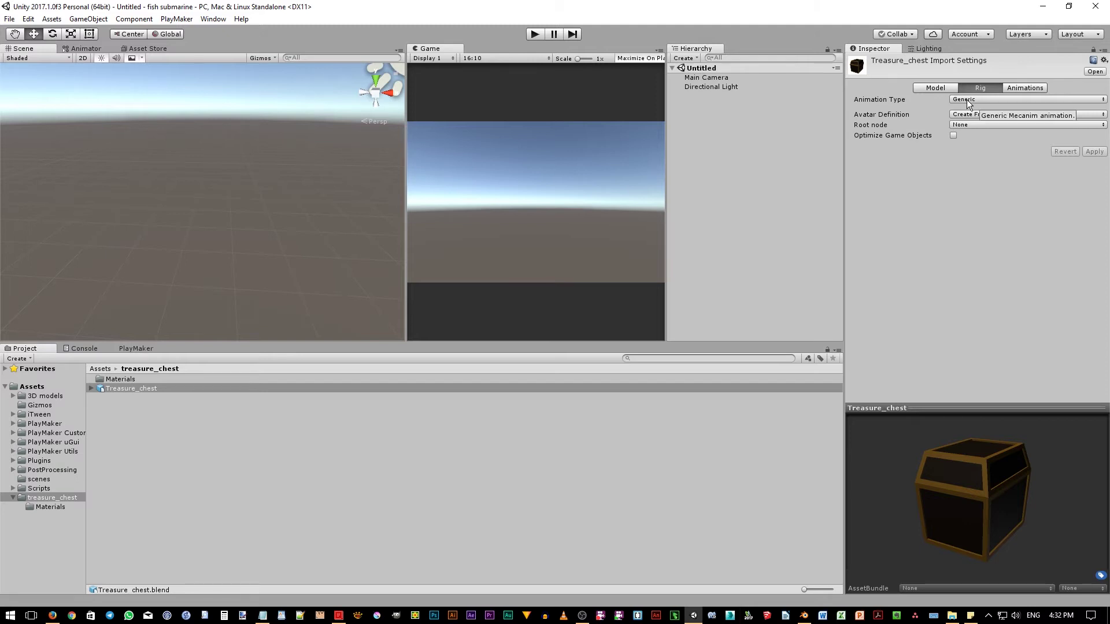
left_click(966, 99)
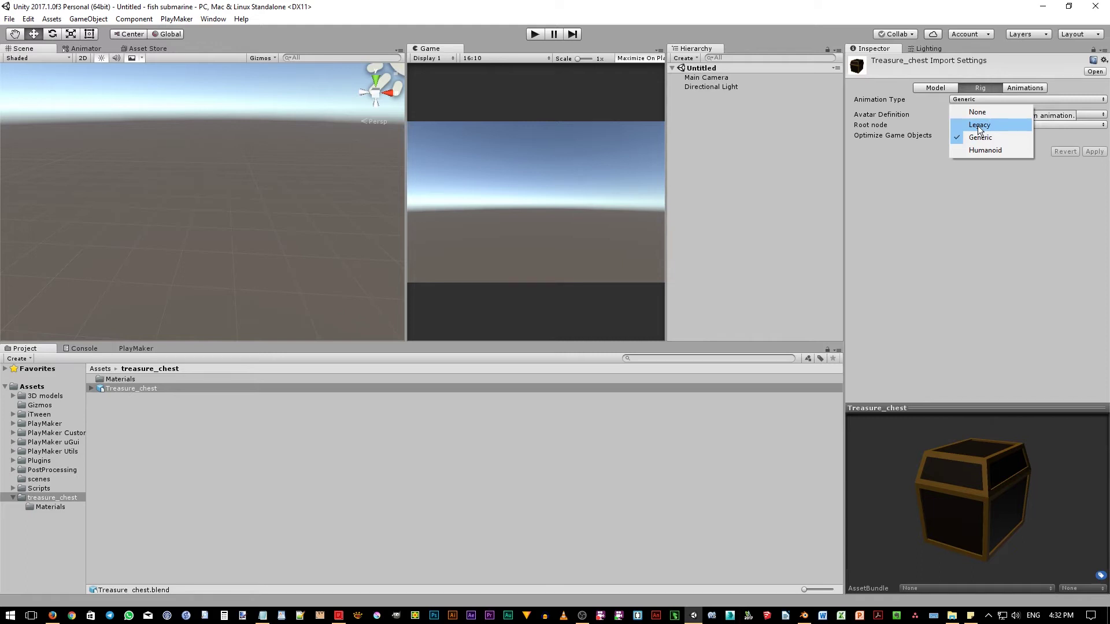
left_click(978, 126)
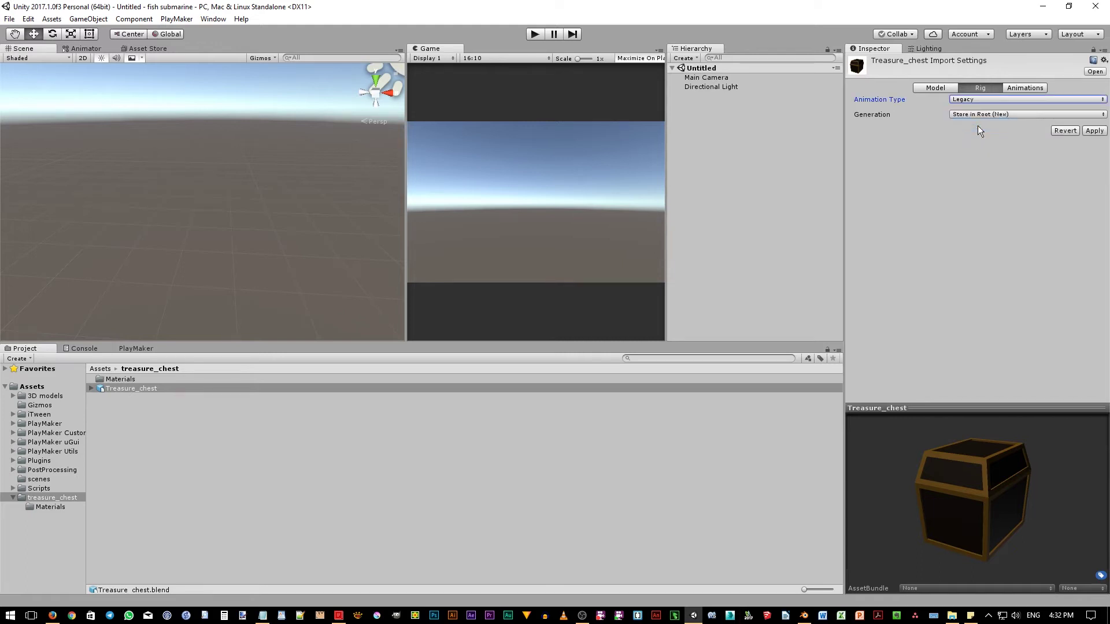
left_click(1094, 130)
Step: Rename the model's default animation clip to Opening and set its end frame to 20
left_click(1022, 88)
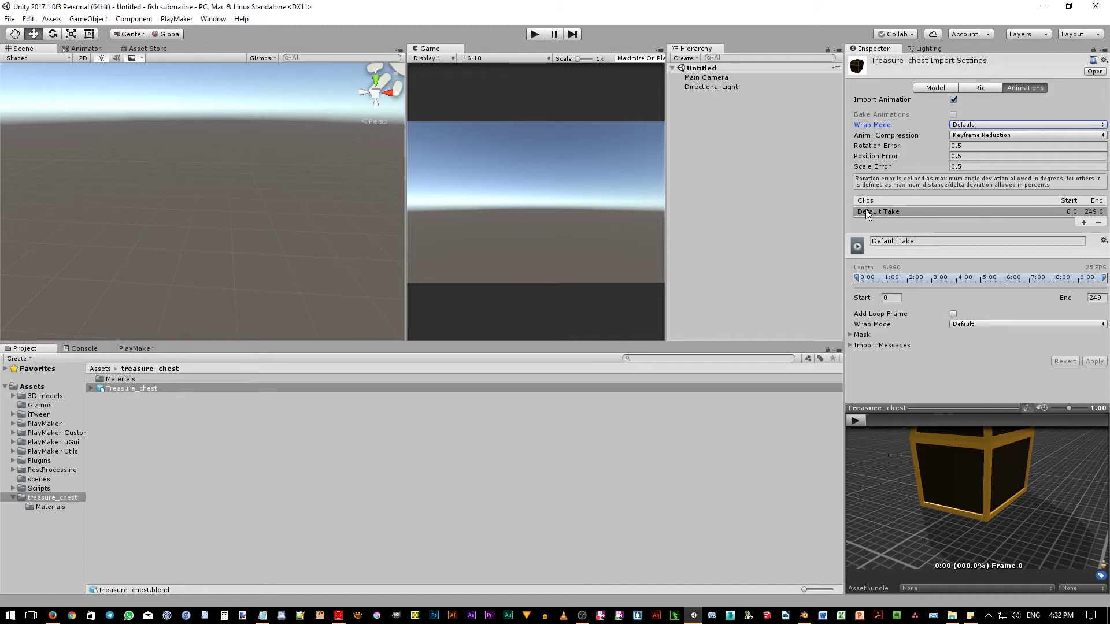
left_click(926, 241)
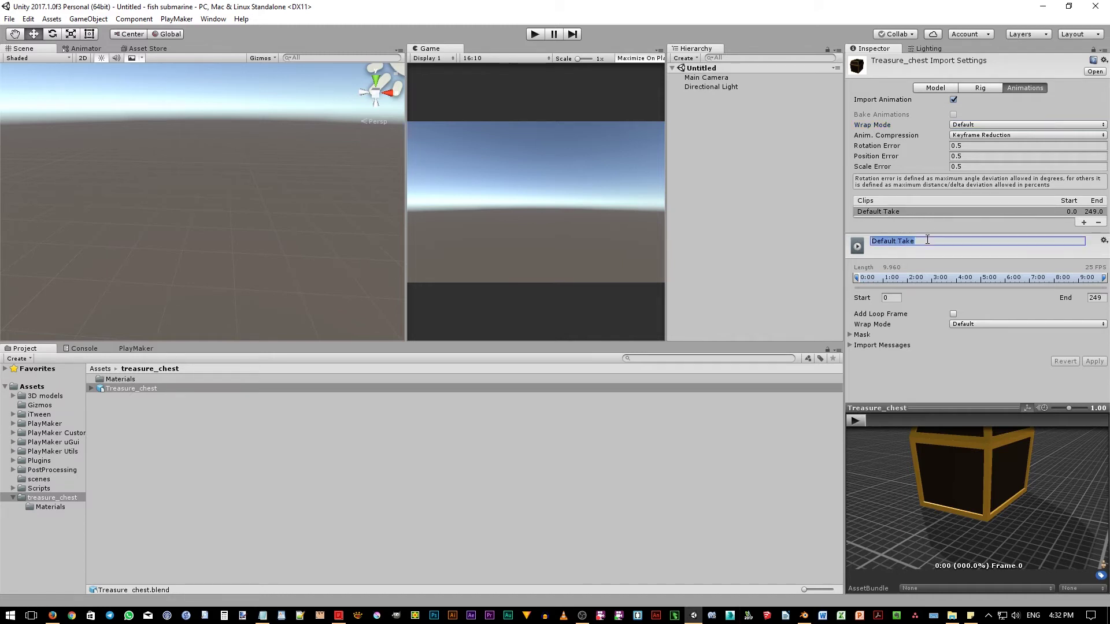
type("Opening")
left_click(891, 297)
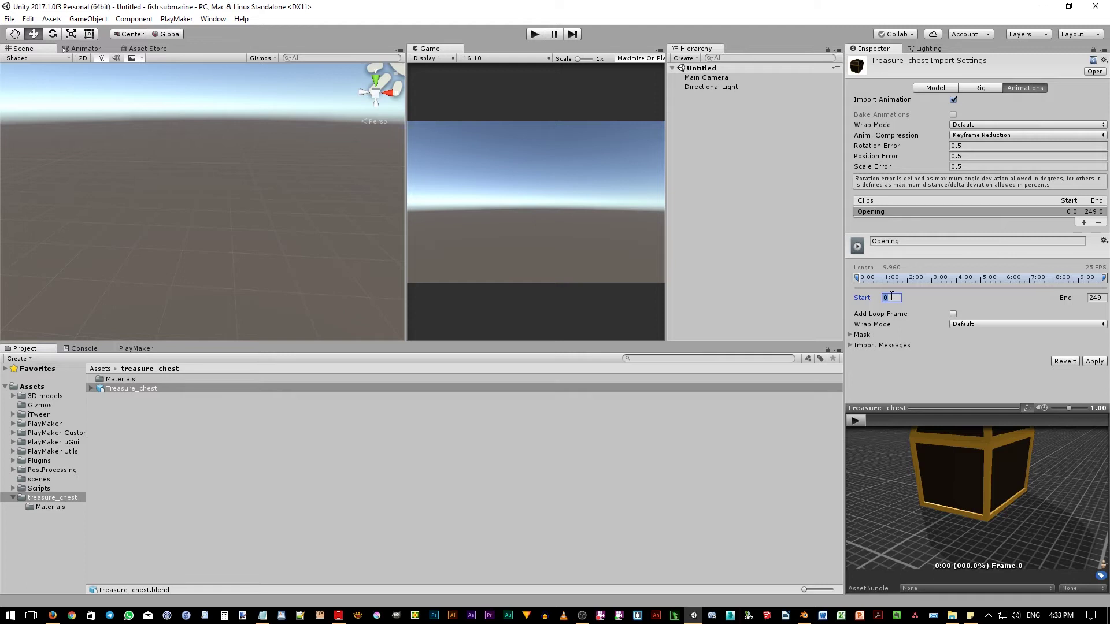
left_click(1097, 298)
type("20")
left_click(890, 297)
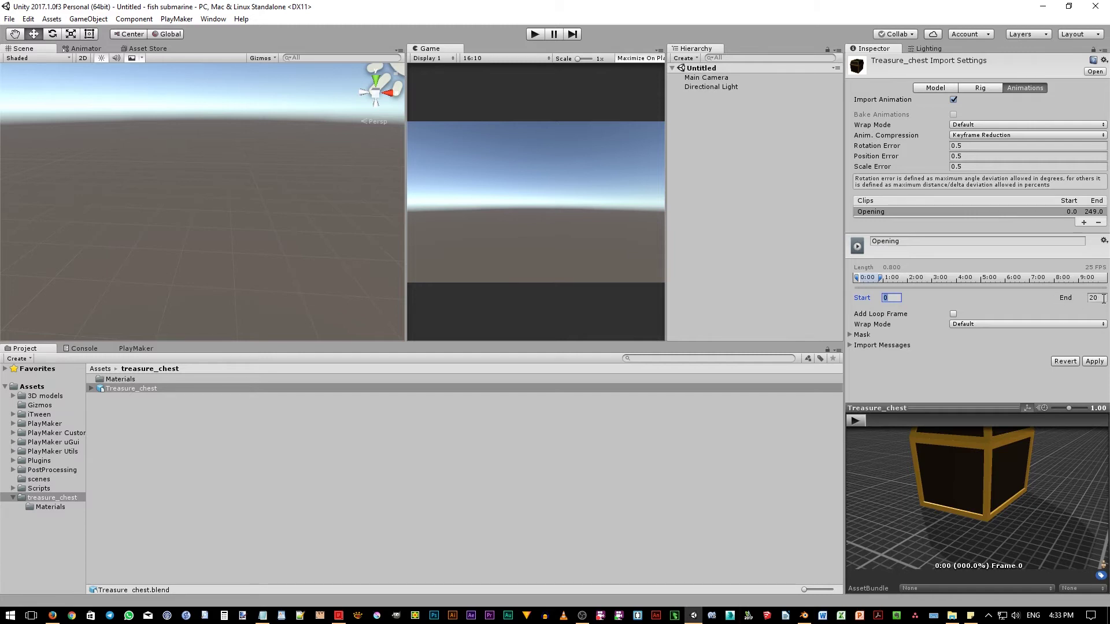
Step: Add a second animation clip named Closing that runs from frame 21 to frame 40
left_click(1084, 223)
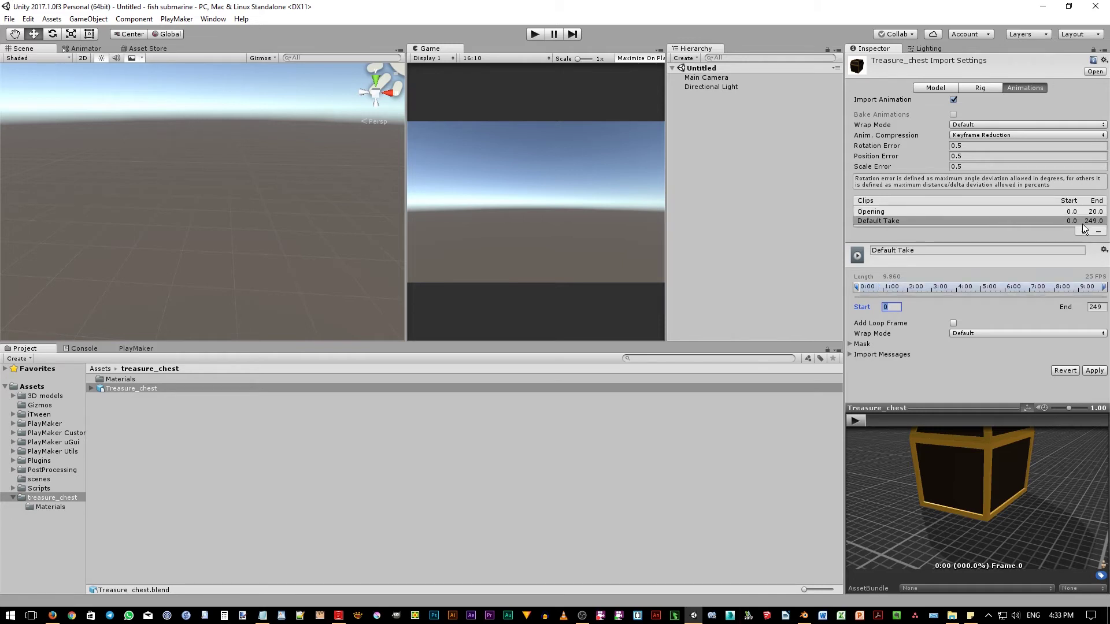
left_click(908, 220)
left_click(917, 251)
type("Closing")
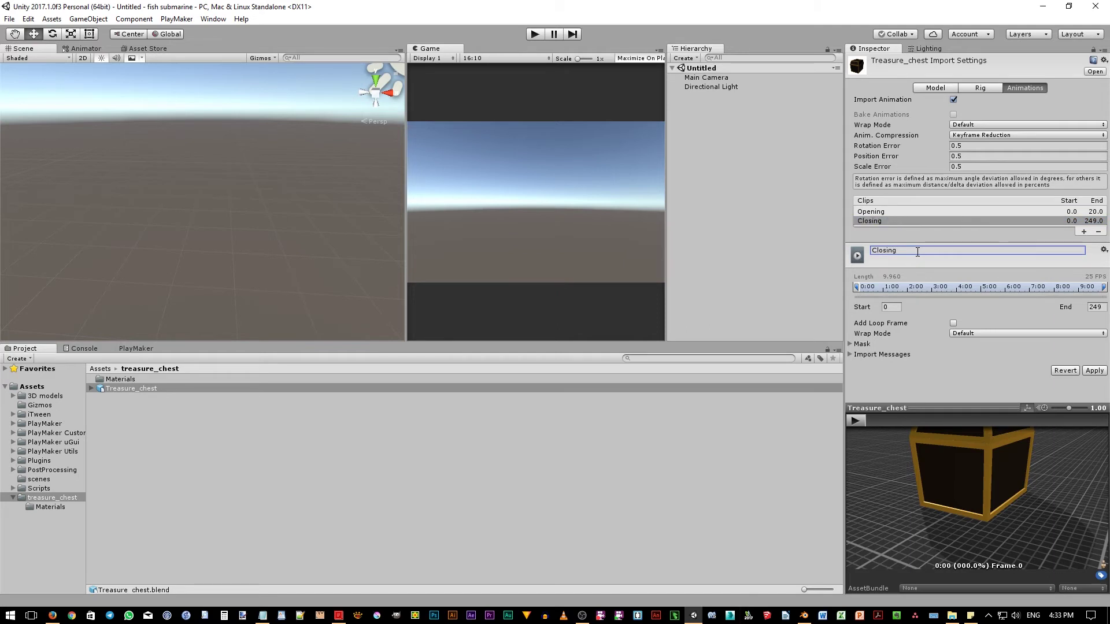
left_click(893, 306)
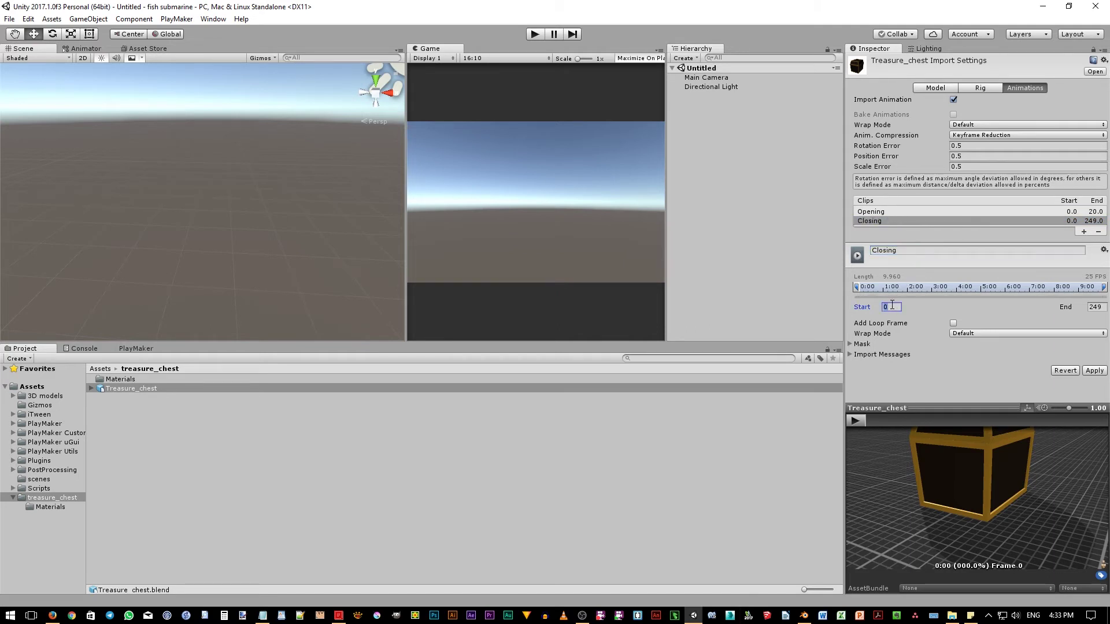
type("21")
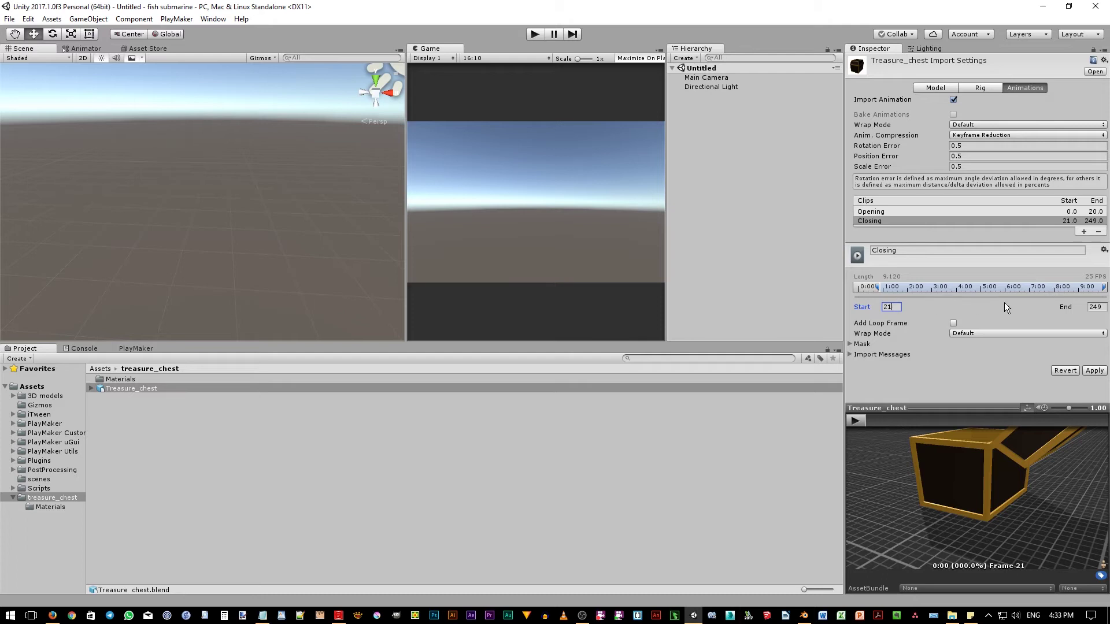
left_click(1103, 308)
type("40")
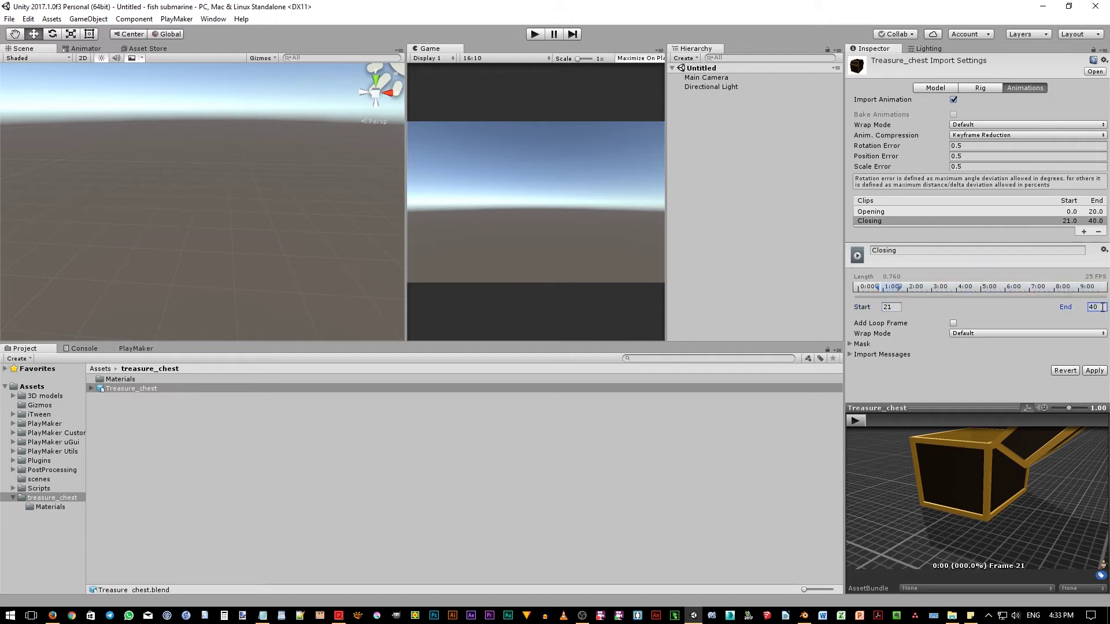
Step: Play the Closing and Opening clips in the model preview and apply the animation import settings
mouse_move(983, 477)
left_mouse_down()
mouse_move(976, 524)
mouse_move(982, 473)
left_mouse_up()
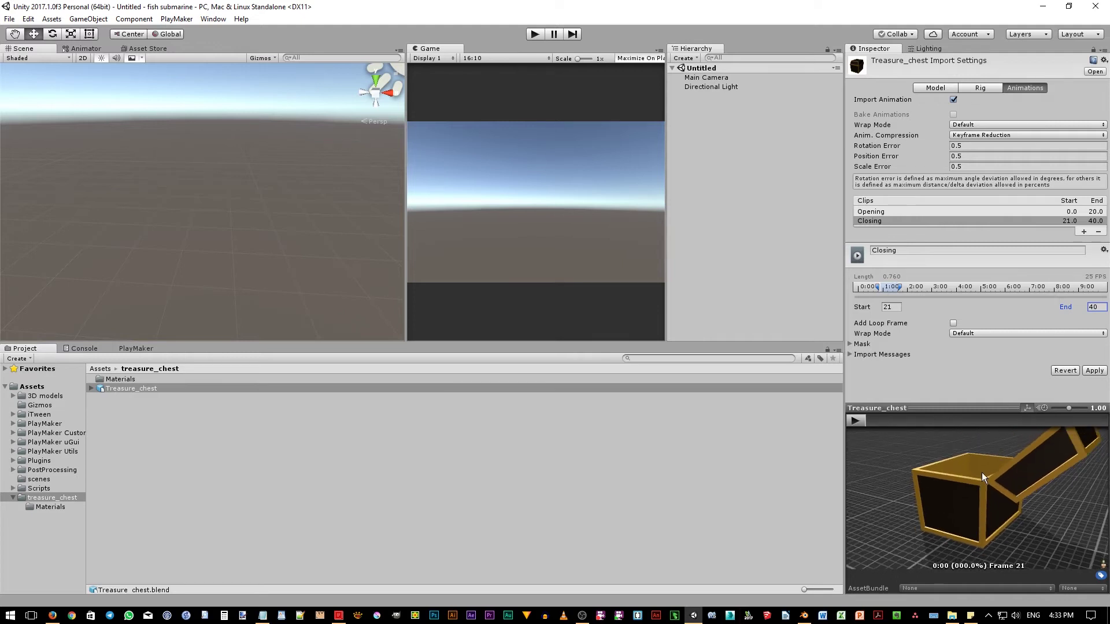
left_click(859, 420)
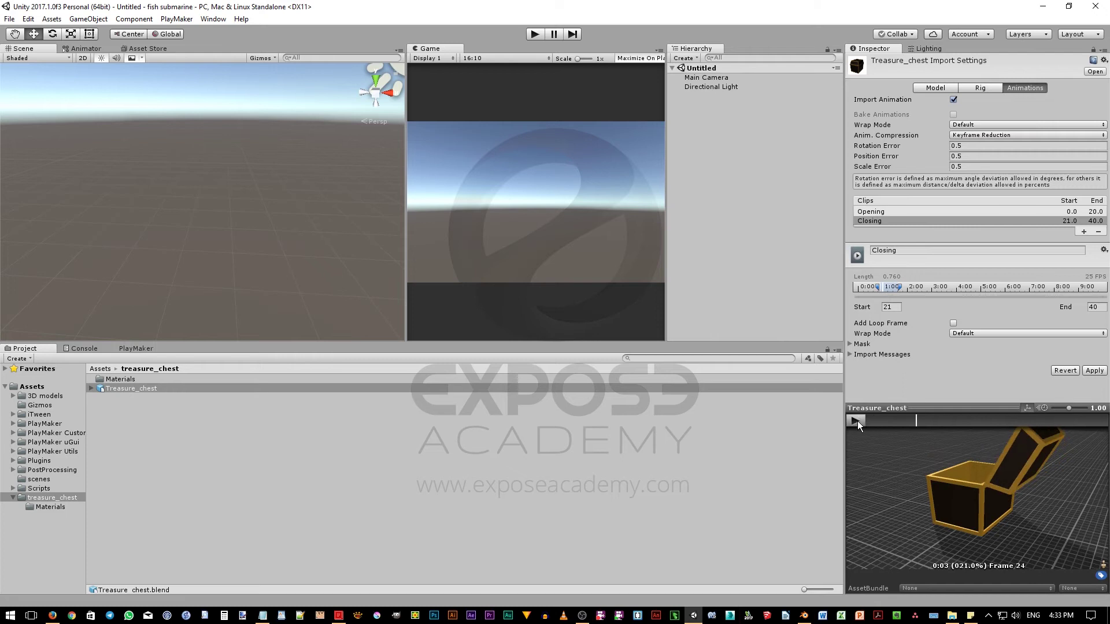
left_click(902, 211)
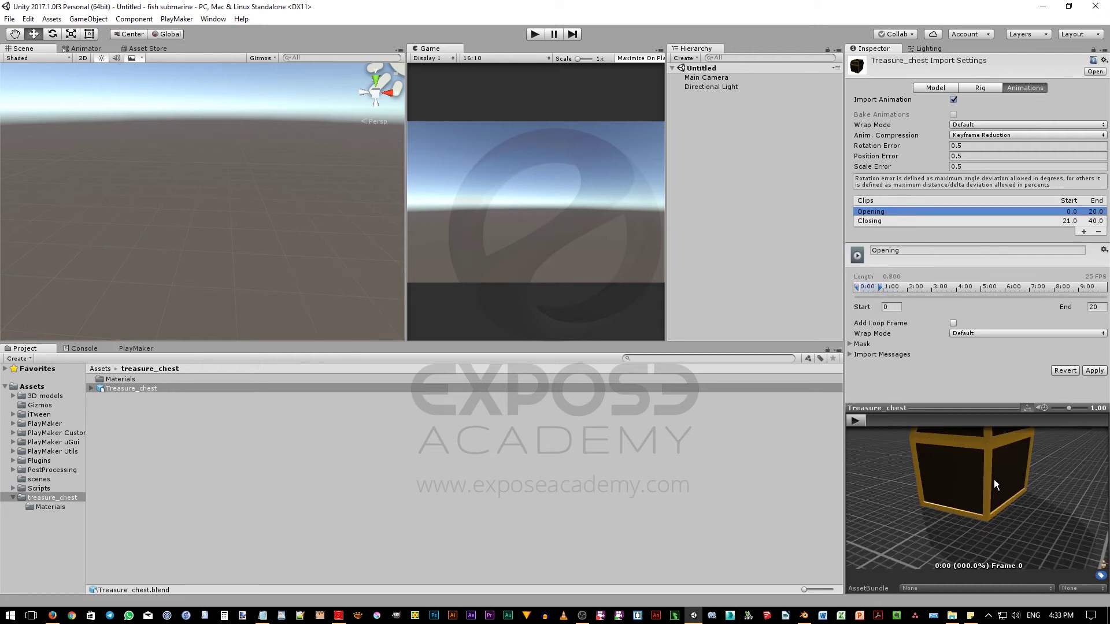
left_click_drag(993, 483, 991, 512)
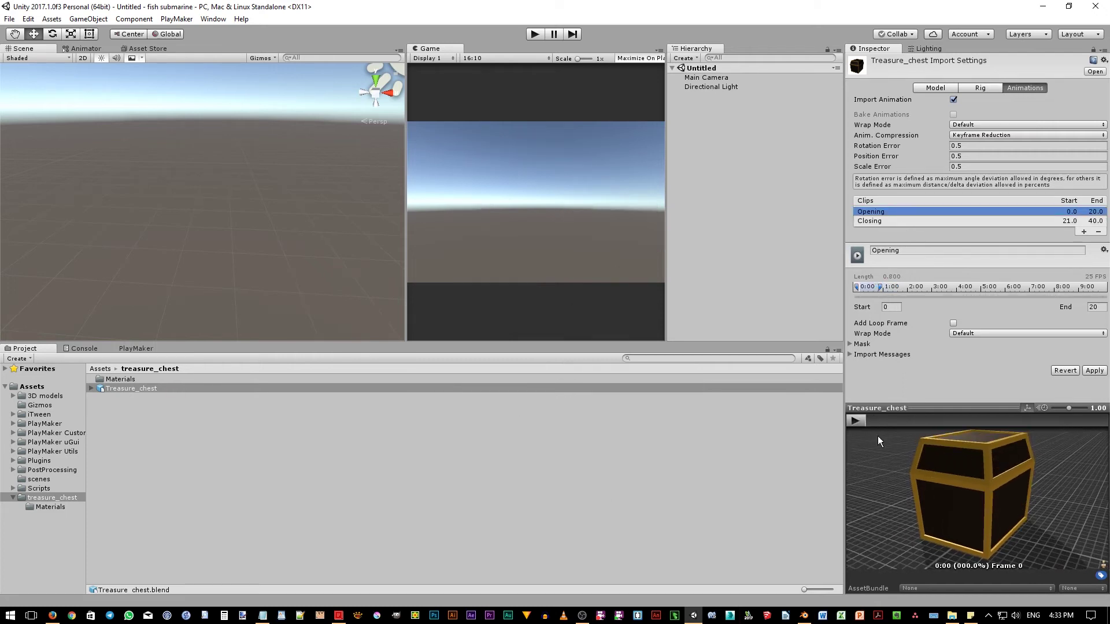
left_click(855, 421)
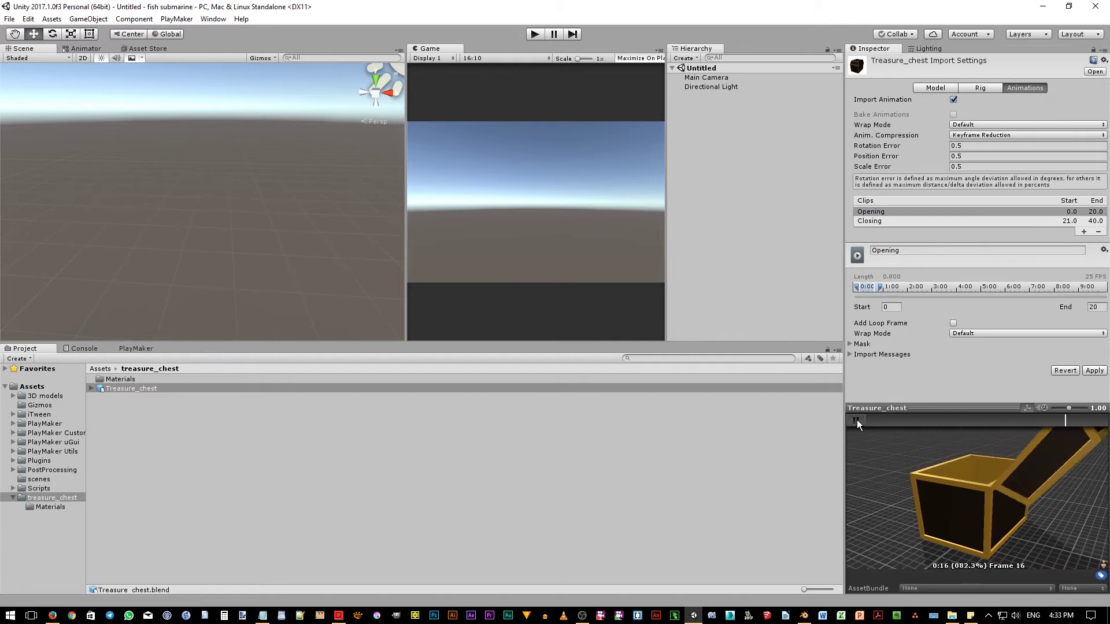
left_click(856, 421)
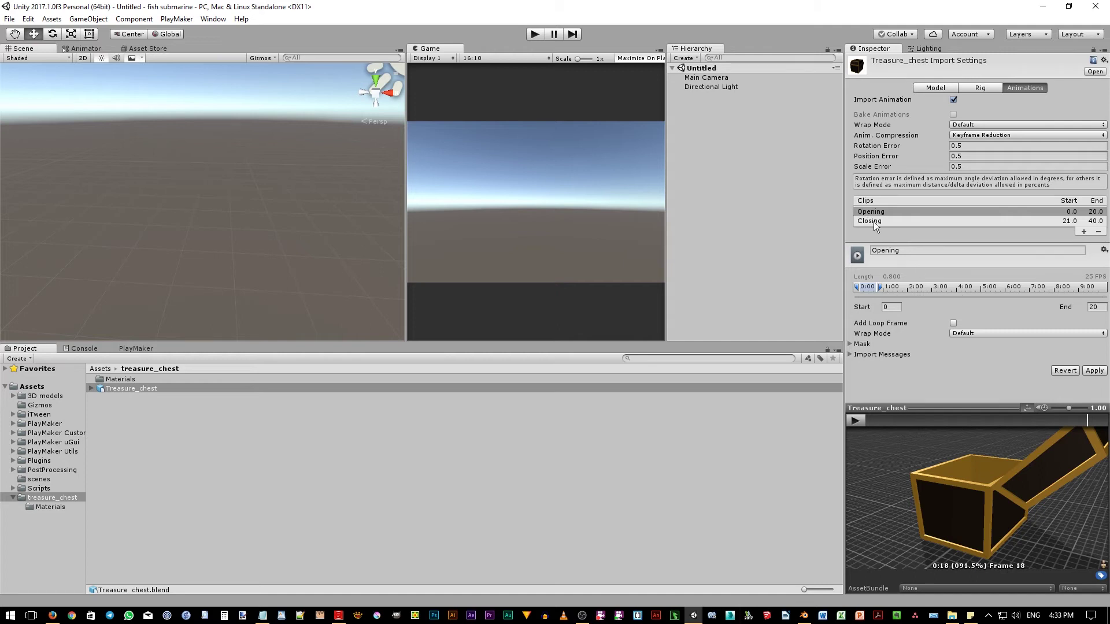
left_click(1094, 371)
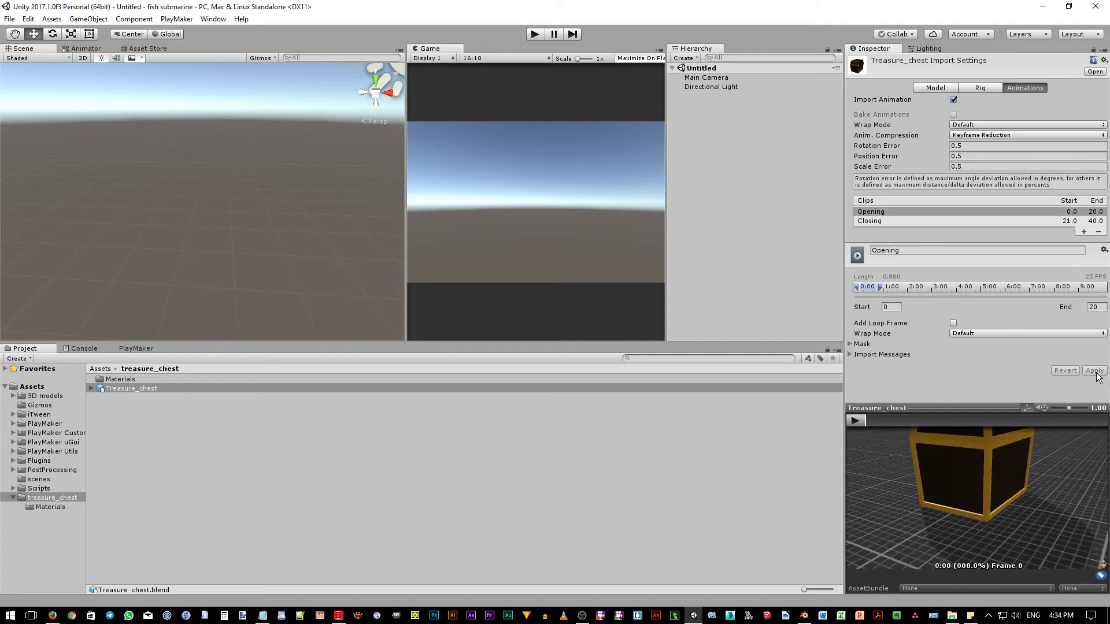
Step: Expand the Treasure_chest asset and inspect its Body and Cover objects and the Opening clip
left_click(90, 388)
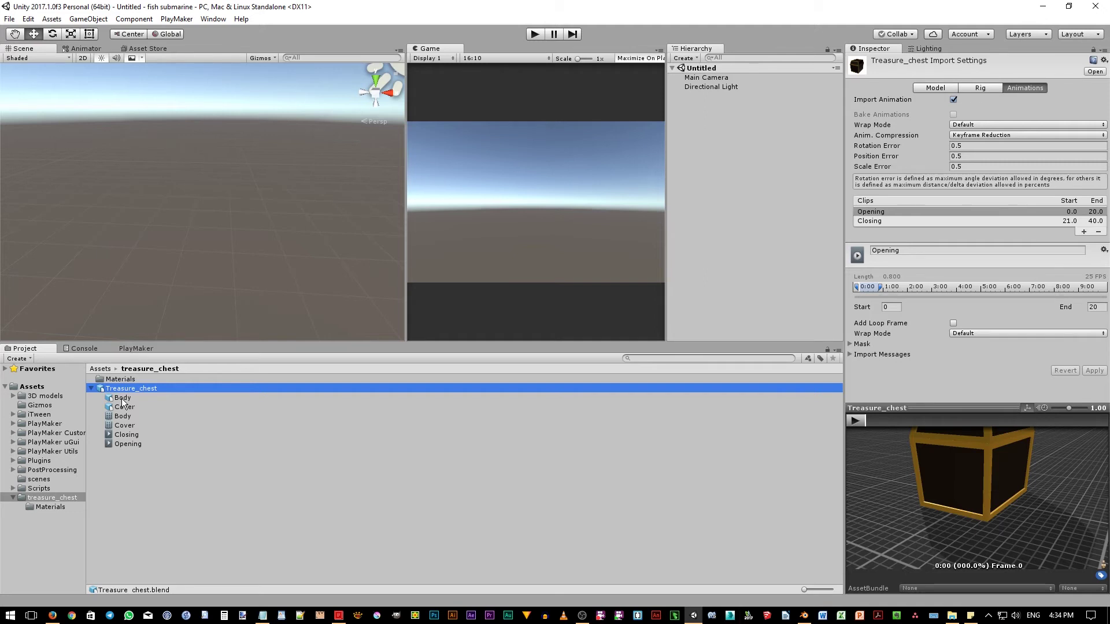
left_click(122, 398)
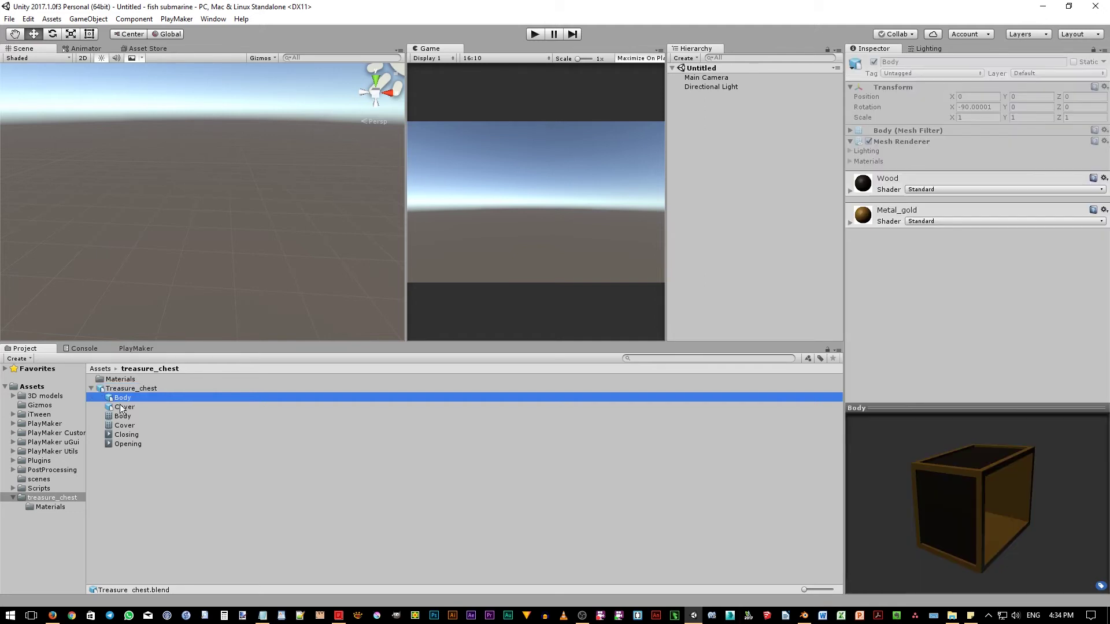
left_click(121, 406)
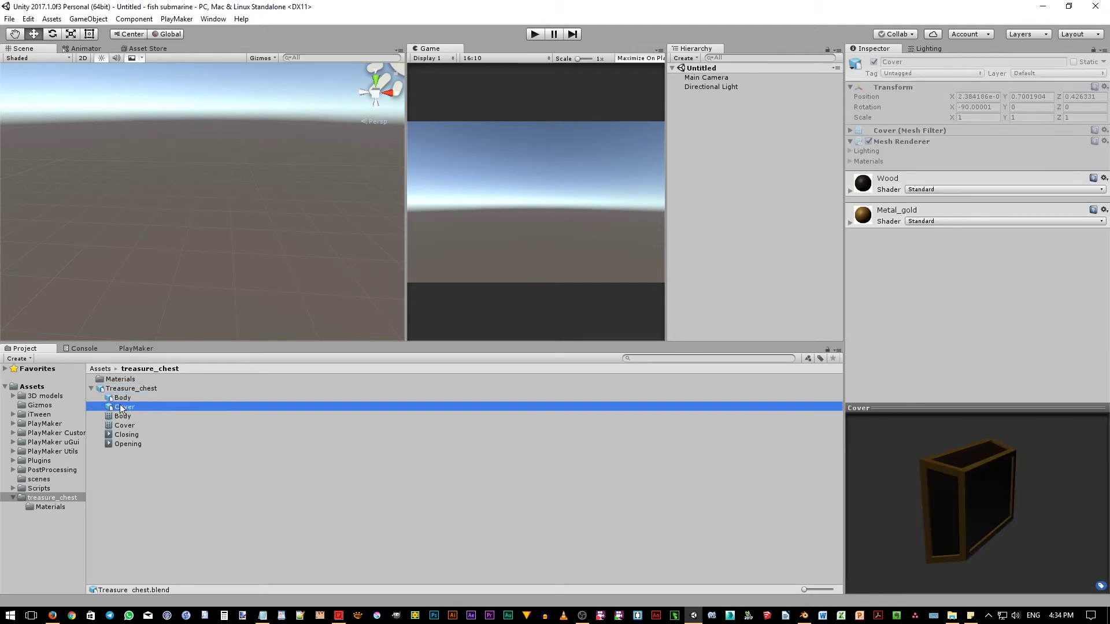
left_click(126, 445)
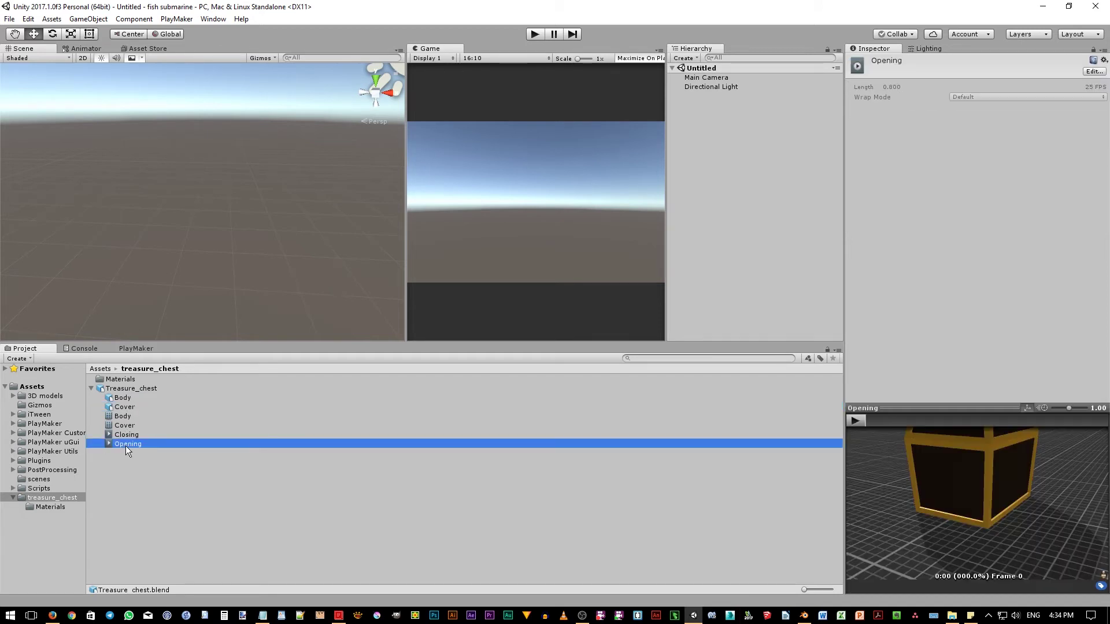
Step: Inspect the Closing clip and the Treasure_chest import settings, and collapse the asset's contents
left_click(124, 434)
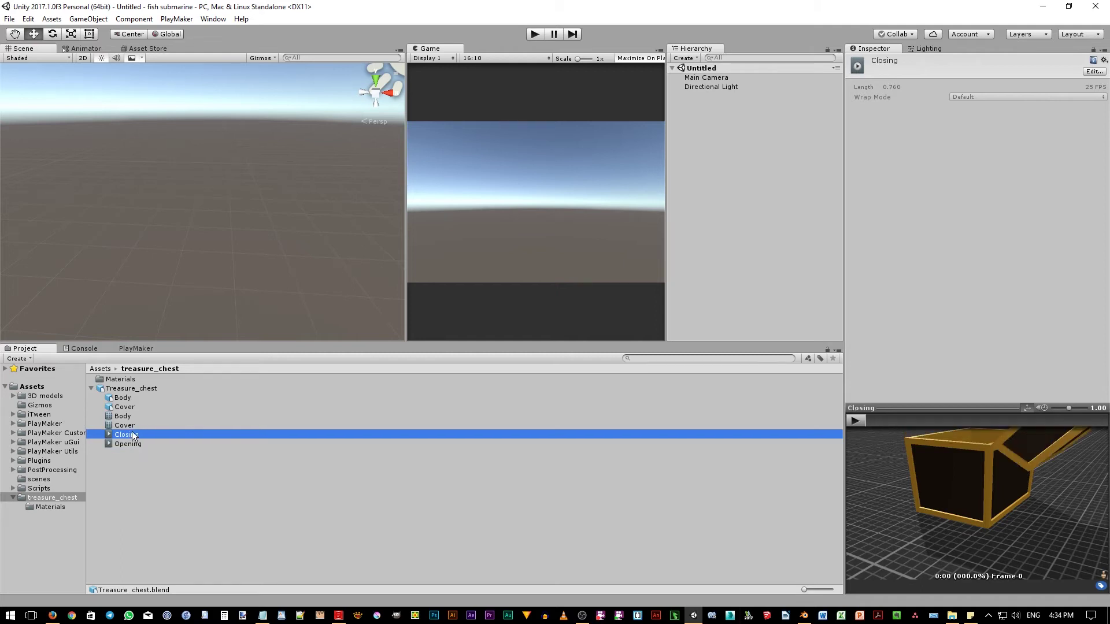
left_click(125, 389)
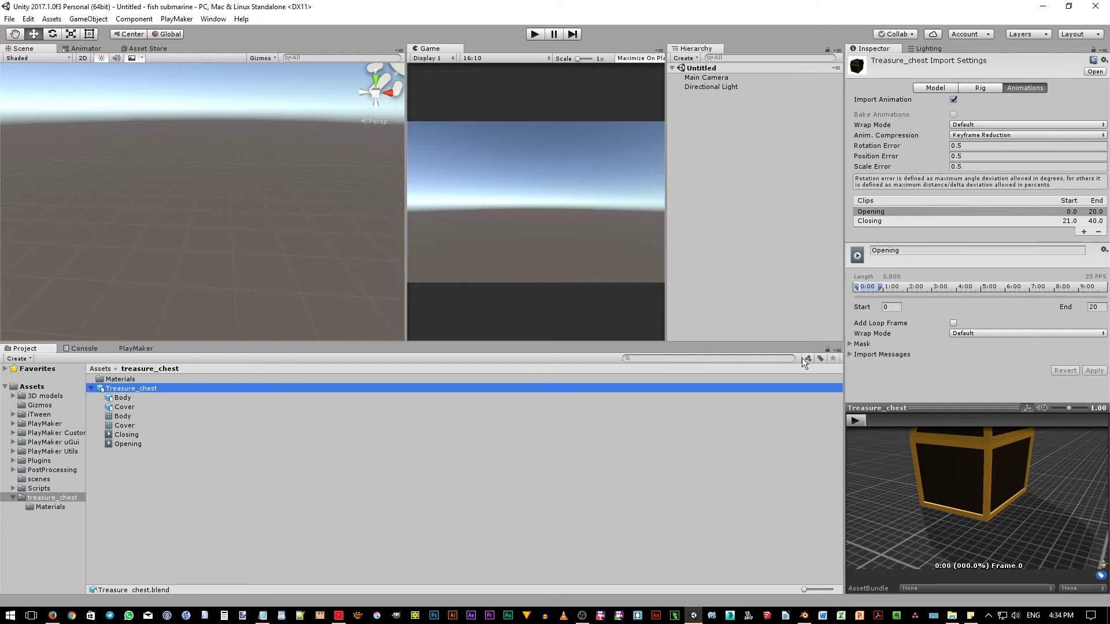
left_click(90, 388)
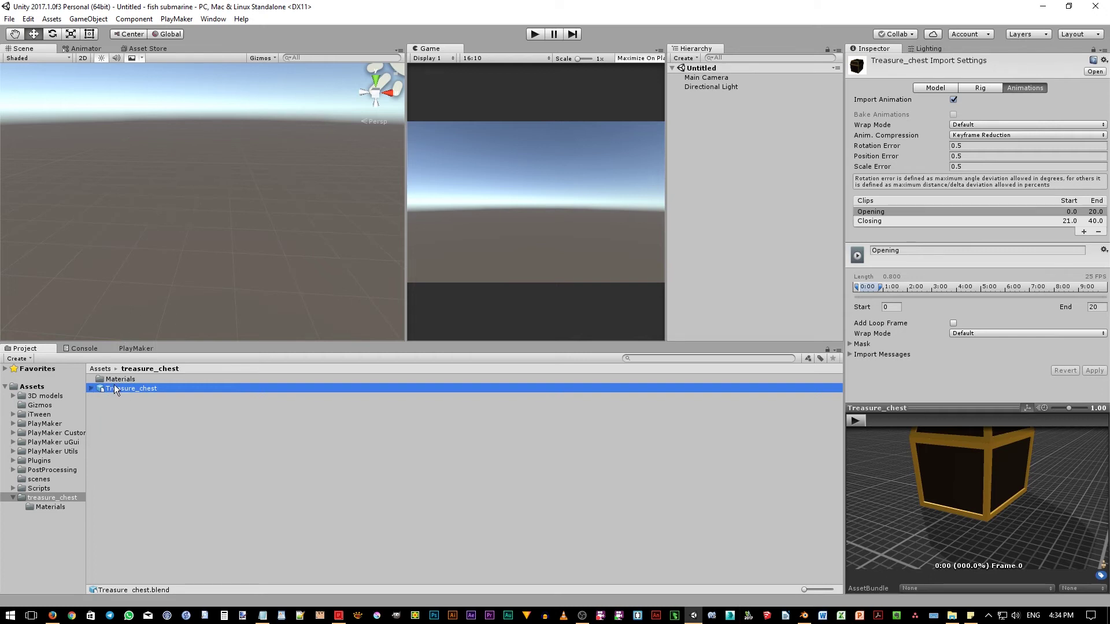
Step: Place the Treasure_chest model in the scene and reset its Transform
left_click_drag(113, 387, 187, 235)
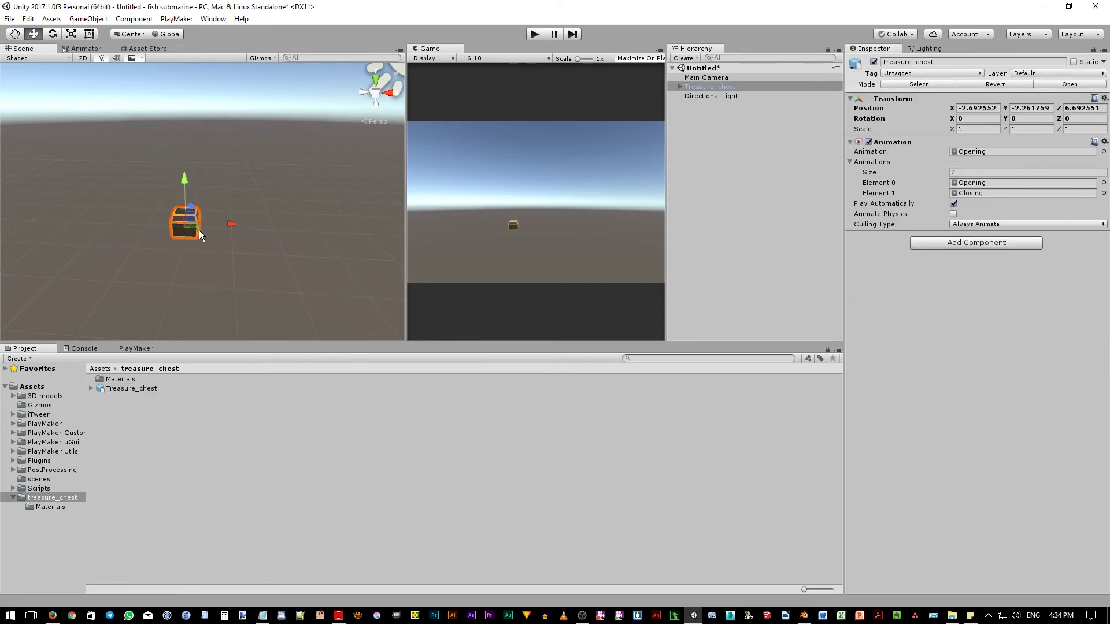
scroll(199, 224, "up", 4)
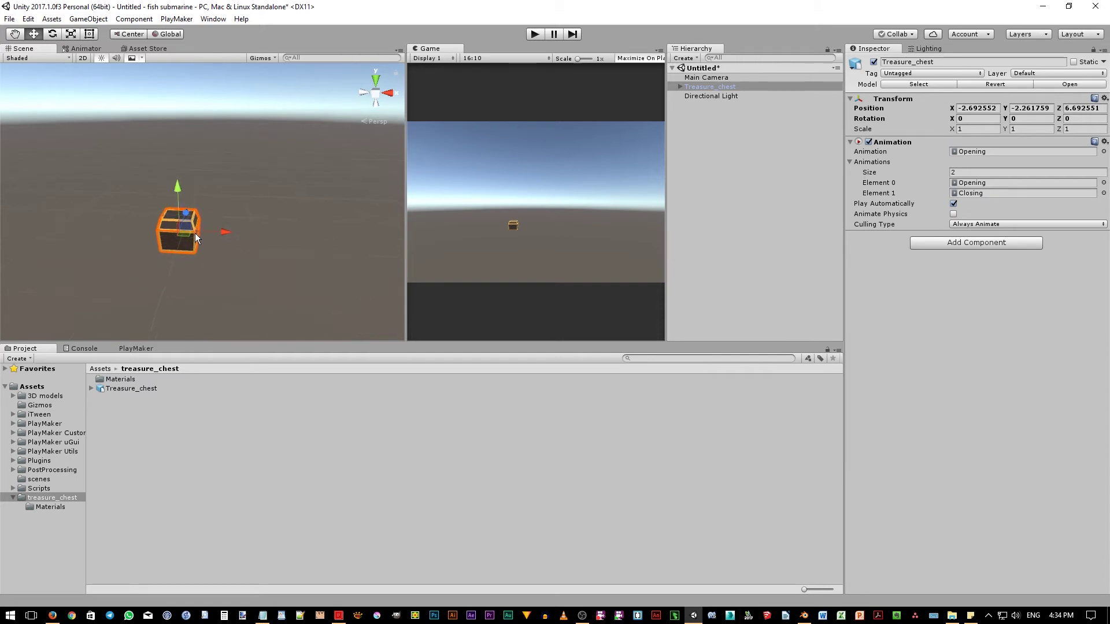
scroll(194, 244, "up", 2)
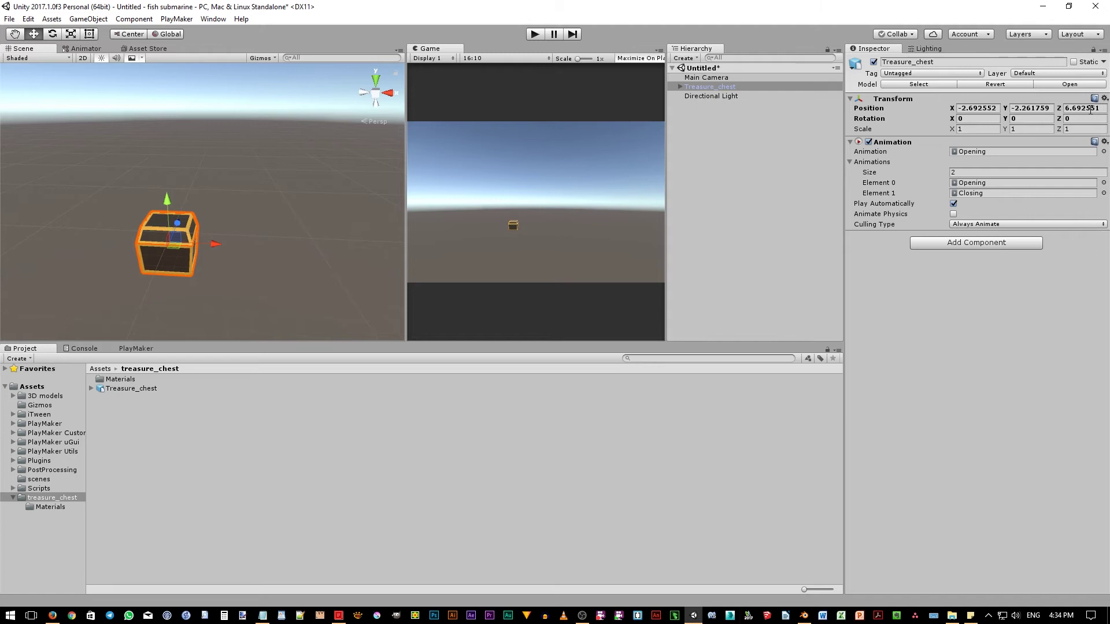
left_click(1104, 99)
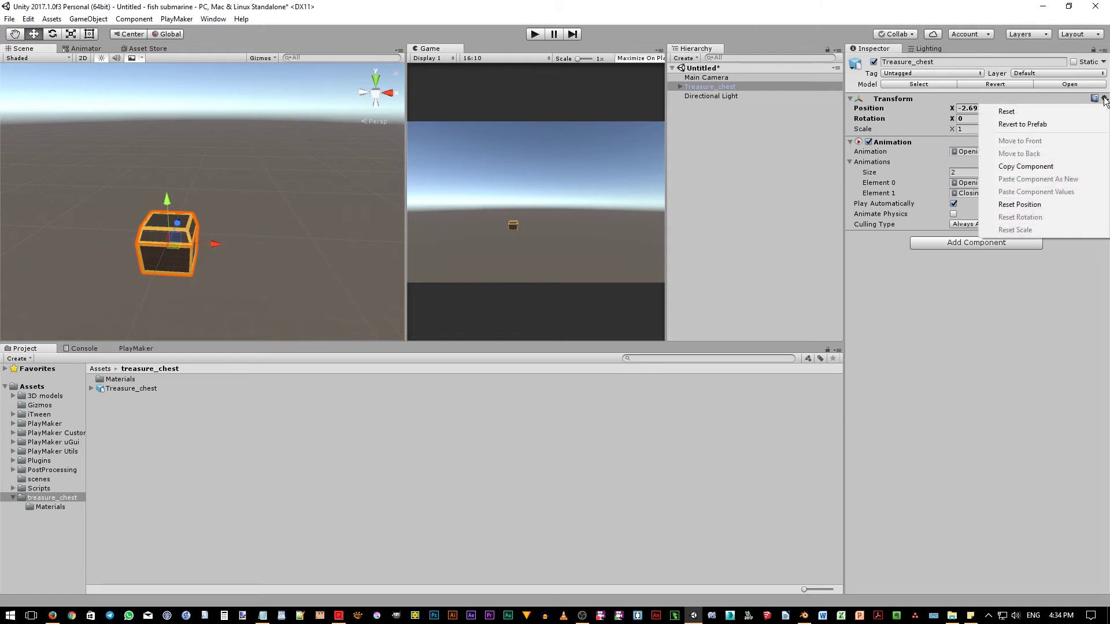
left_click(1025, 109)
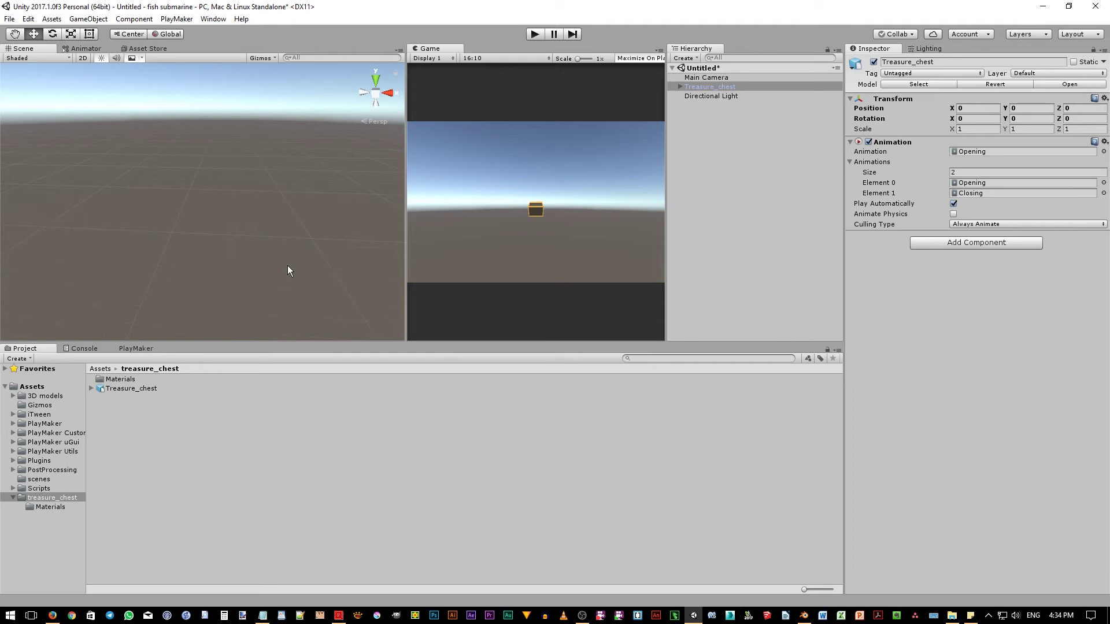
Step: Move the treasure chest in front of the main camera, to about X -1.15 and Z -7.28
key("f")
scroll(290, 266, "down", 4)
left_click_drag(290, 267, 200, 239, "alt")
middle_click_drag(201, 239, 199, 249)
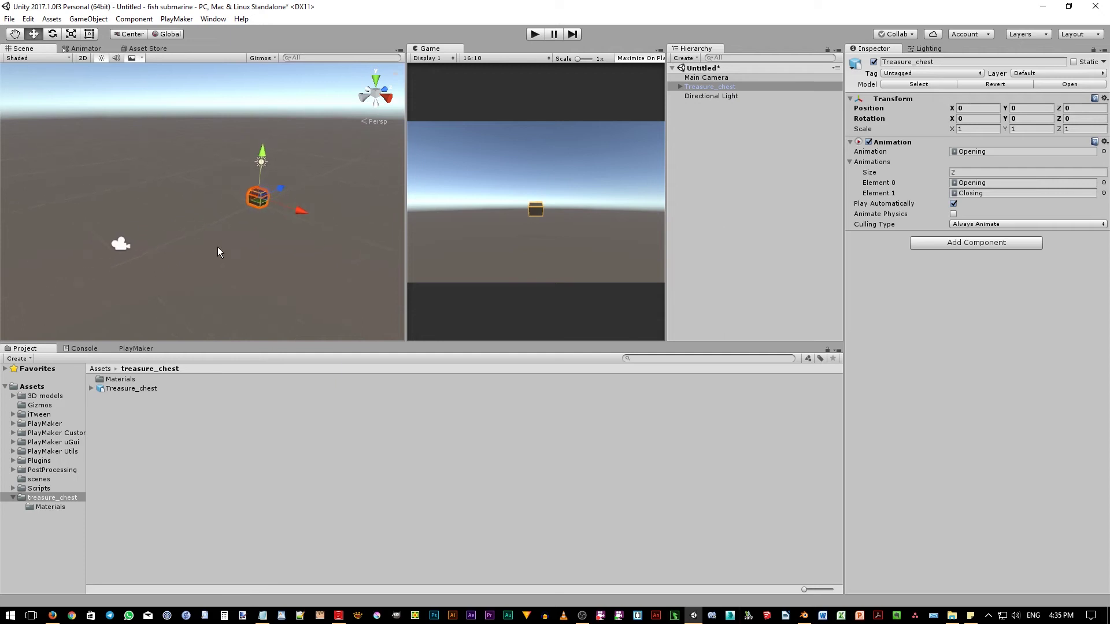
left_click_drag(280, 187, 189, 247)
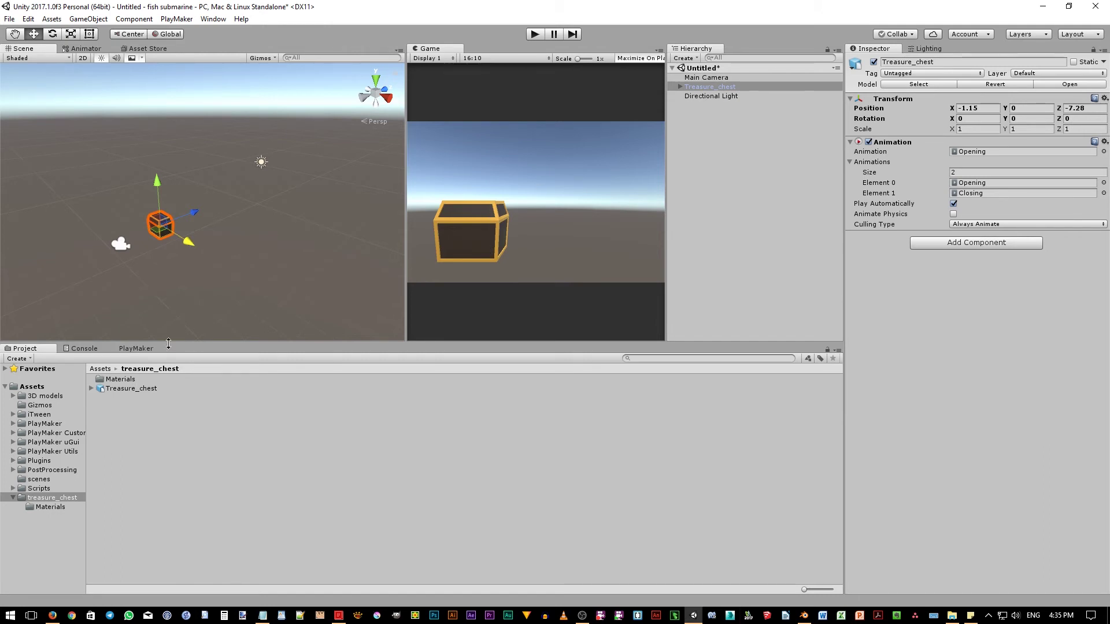
Step: Show the PlayMaker editor and point out the command that opens it
left_click(134, 348)
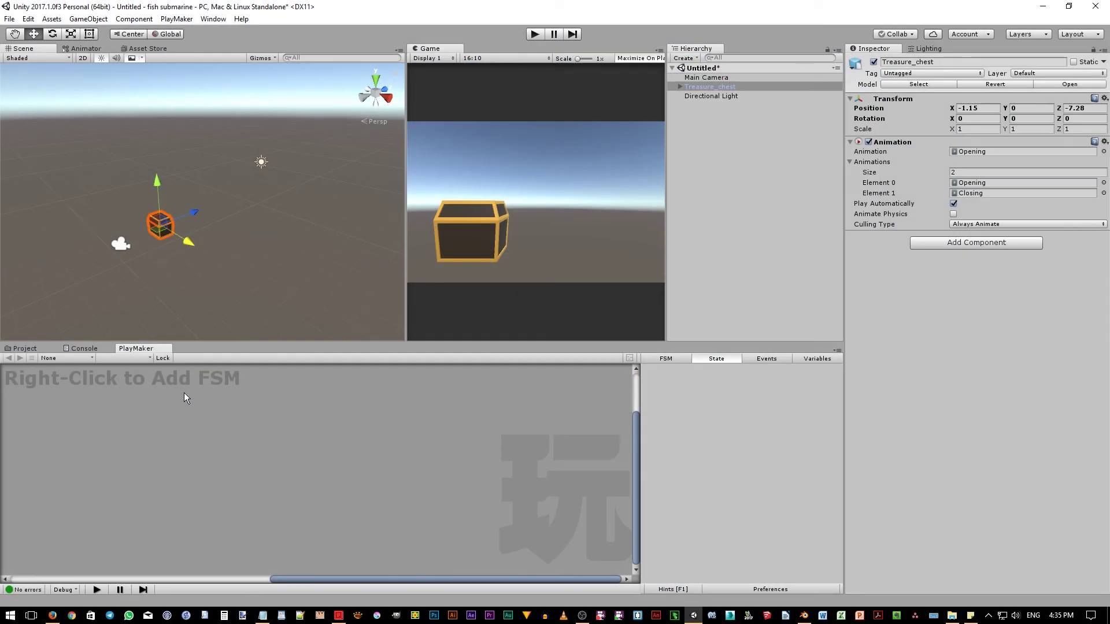
left_click(167, 20)
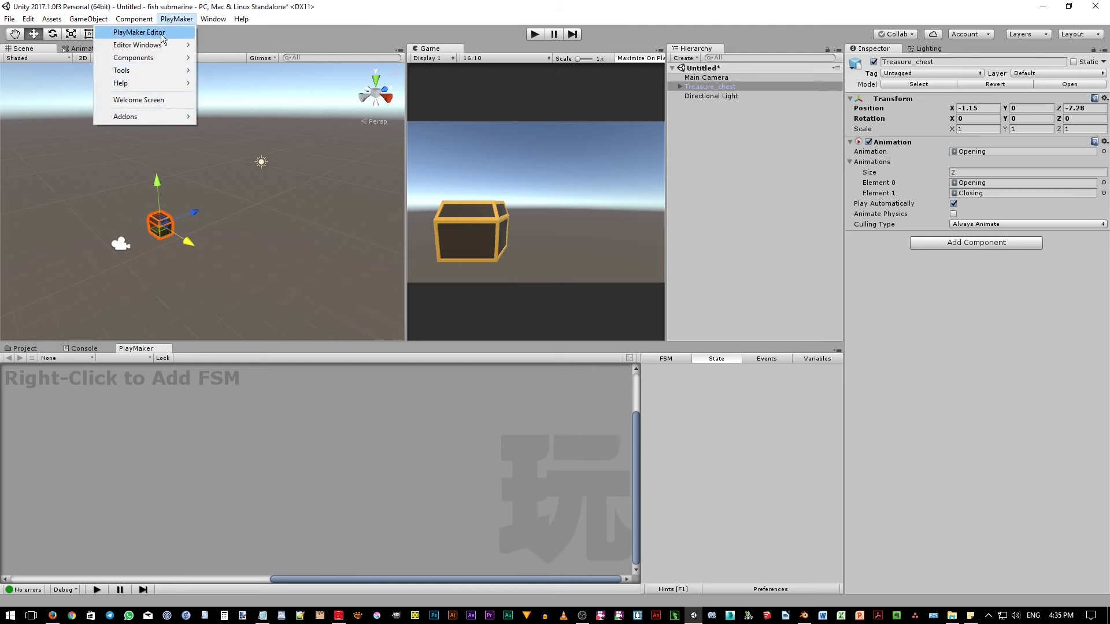
left_click(174, 20)
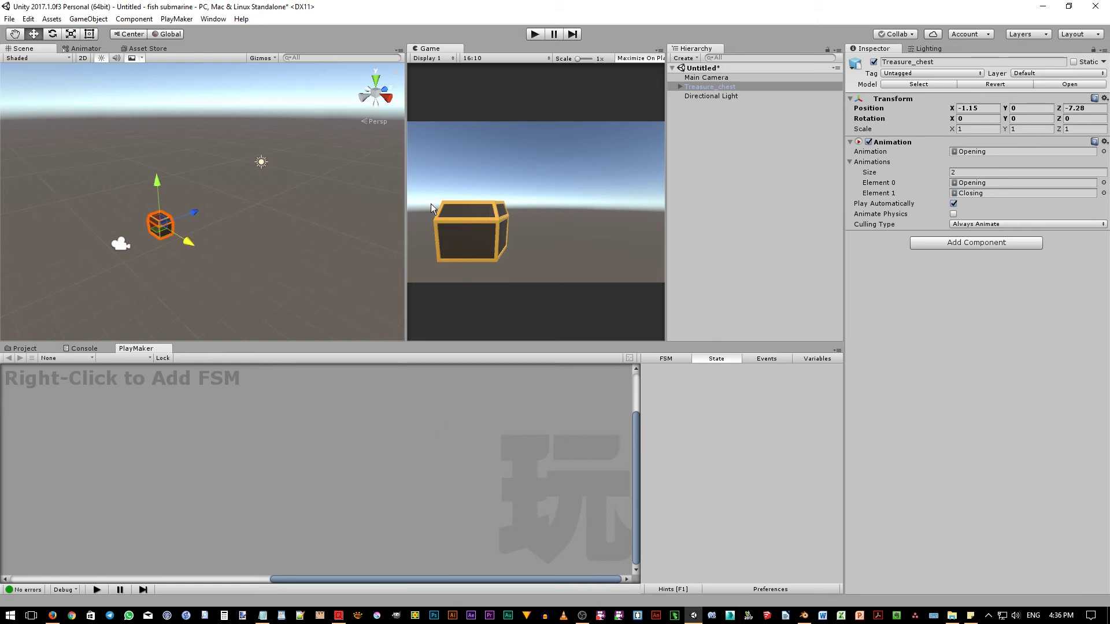
Step: Add a Box Collider component to the treasure chest
key("f")
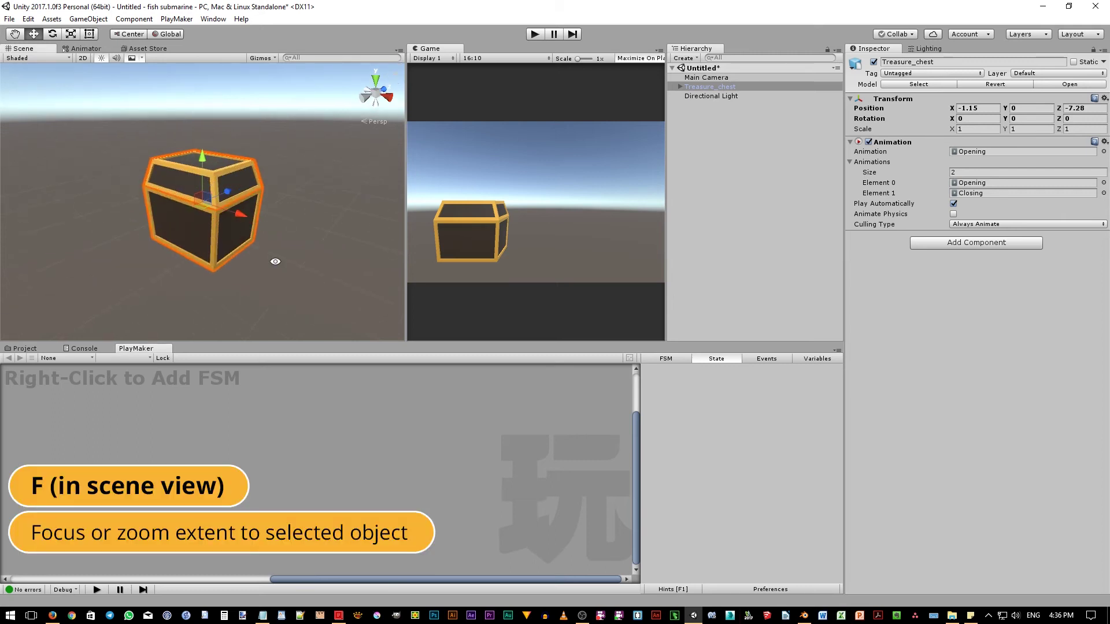
left_click_drag(274, 261, 295, 246, "alt")
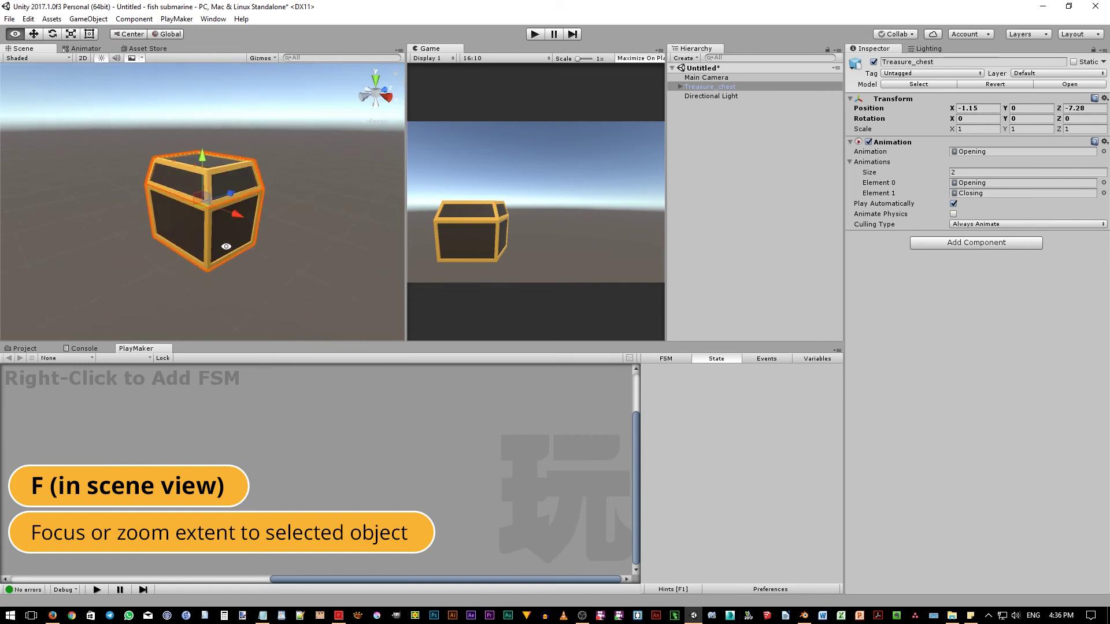
left_click_drag(259, 247, 289, 253, "alt")
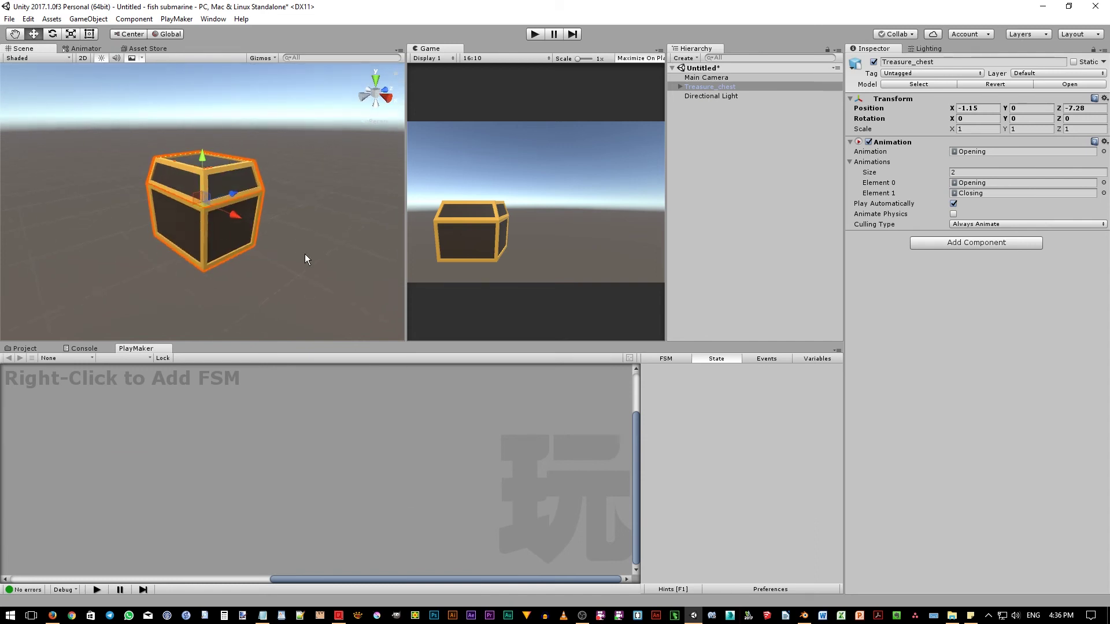
left_click(972, 248)
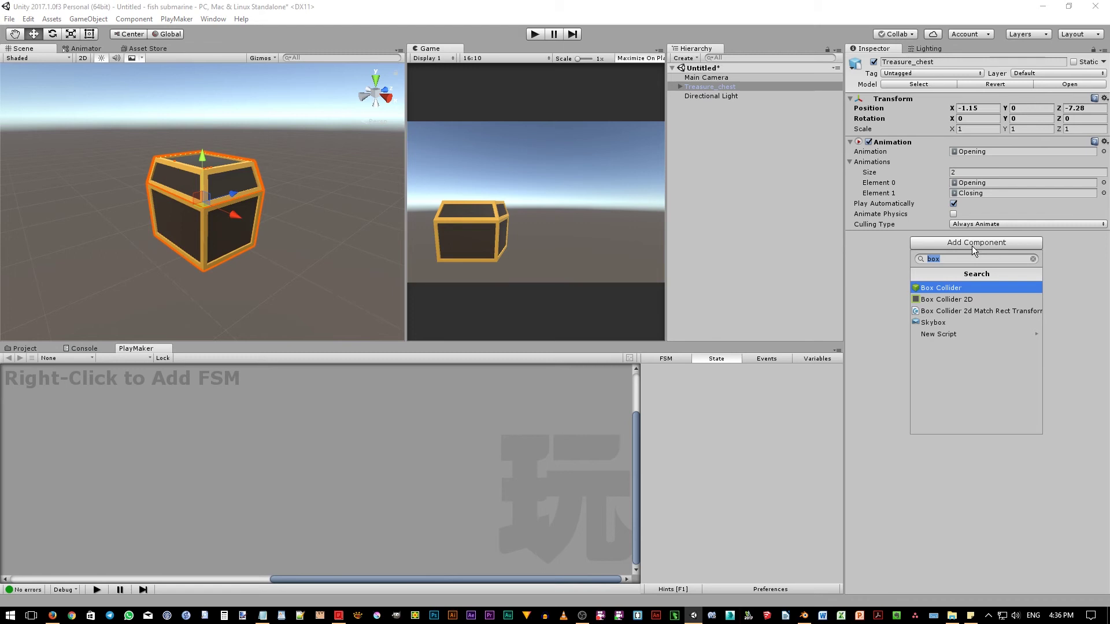
left_click(952, 287)
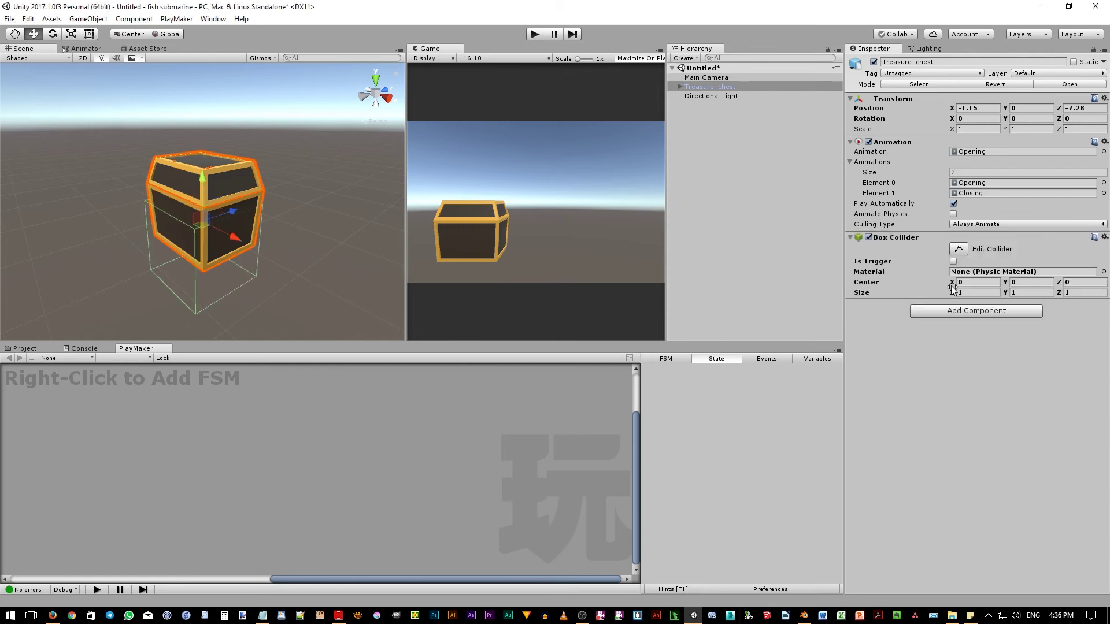
Step: Edit the box collider's upper and lower faces to fit the chest, with a height of about 1.18 centred at about Y 0.51
left_click_drag(273, 249, 162, 201, "alt")
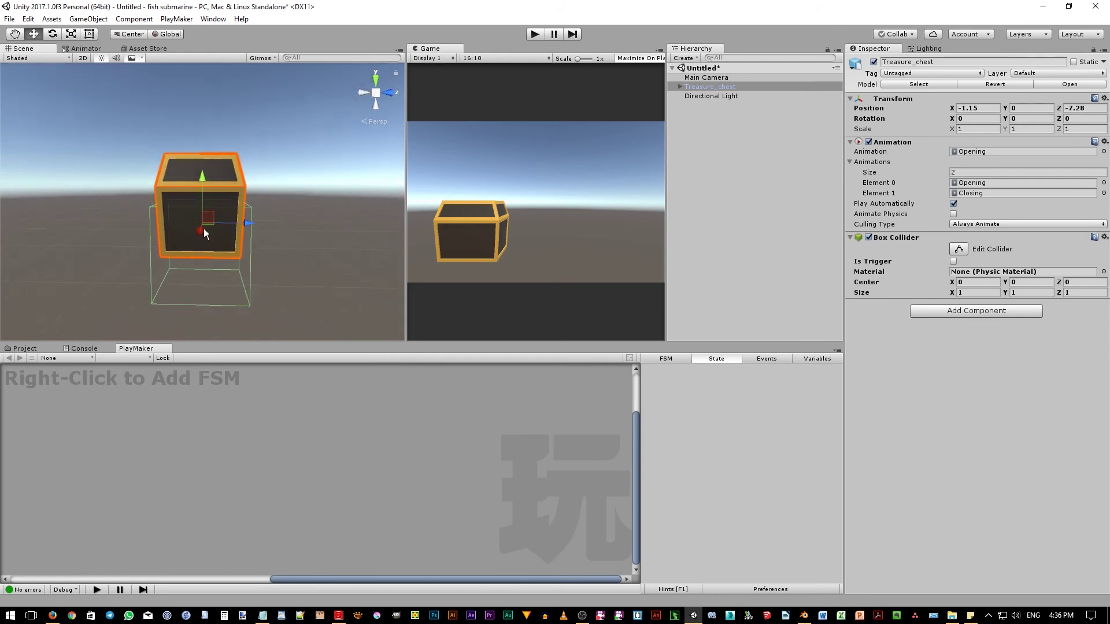
left_click(959, 249)
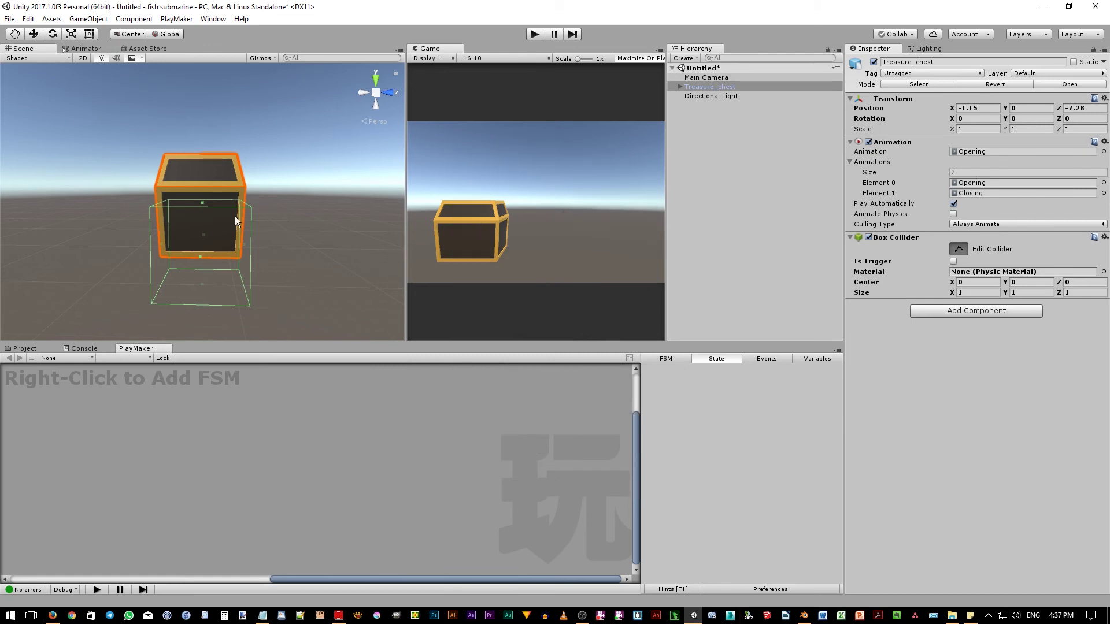
left_click_drag(204, 202, 203, 153)
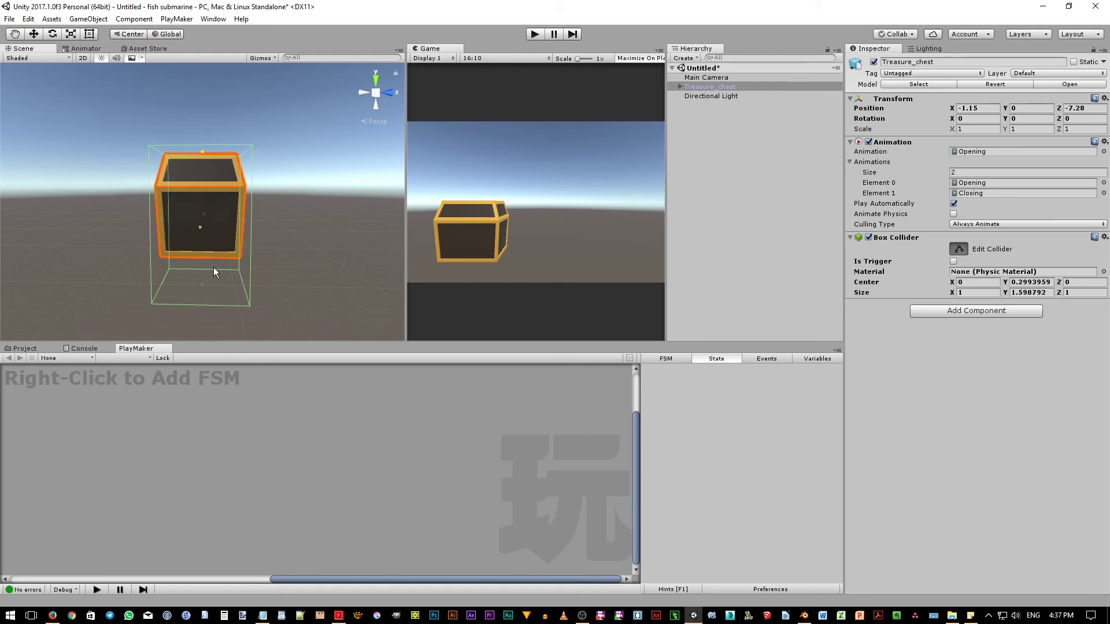
left_click_drag(201, 284, 191, 209)
Step: Try shifting the box collider's centre along X and return it to 0
left_click(961, 283)
type("0.18")
left_click_drag(954, 283, 952, 288)
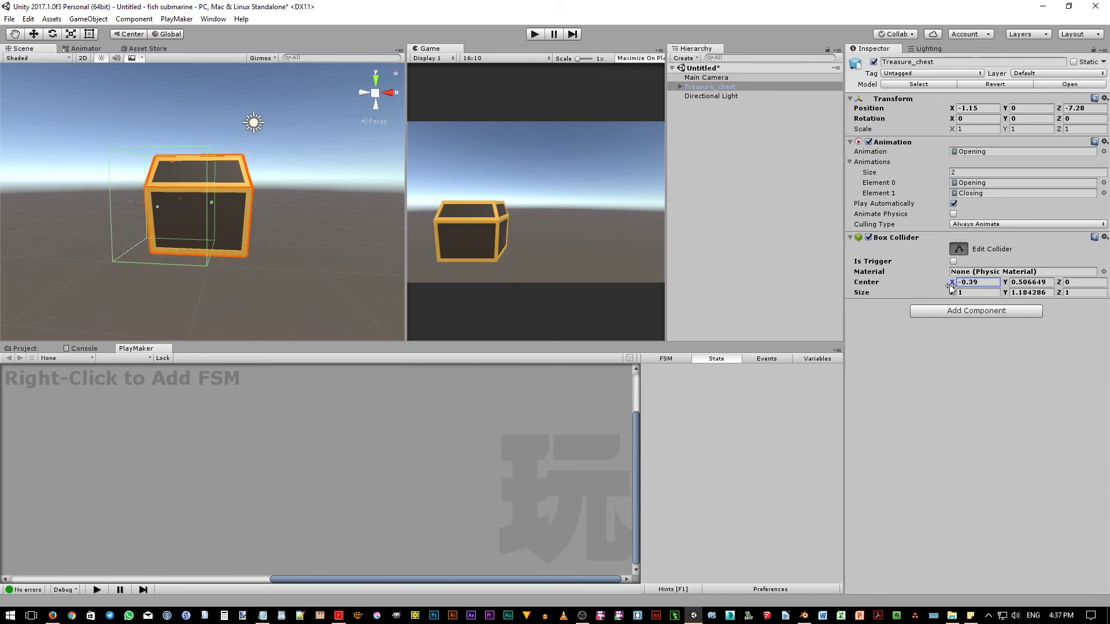
type("0")
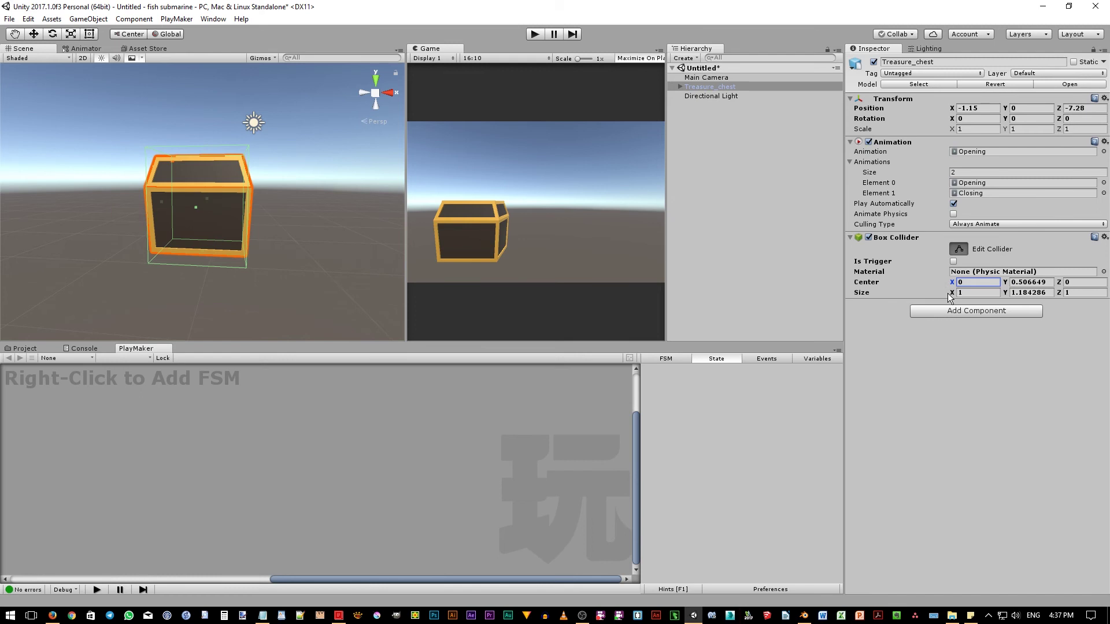
Step: Widen the box collider to 1.18 along X and finish editing the collider
left_click_drag(951, 293, 960, 298)
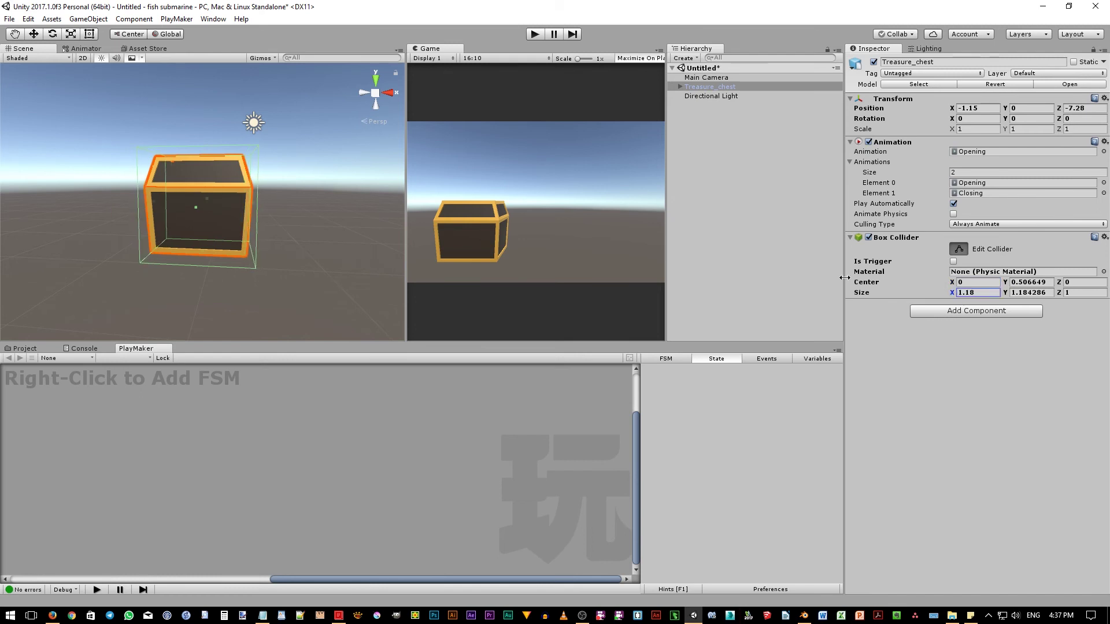
left_click_drag(307, 274, 214, 262, "alt")
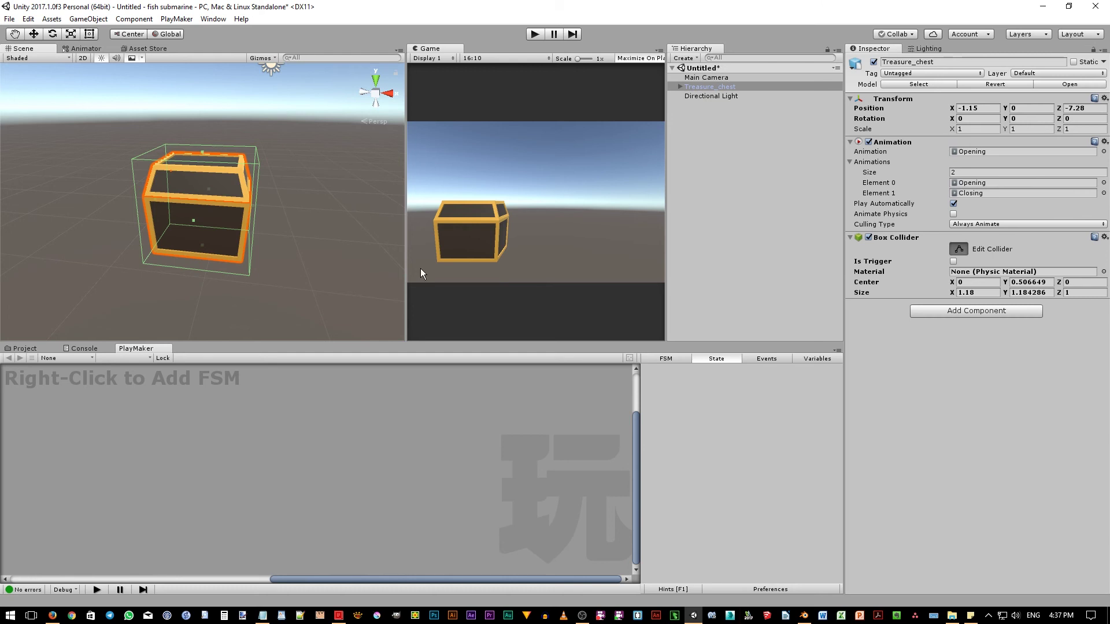
left_click(959, 248)
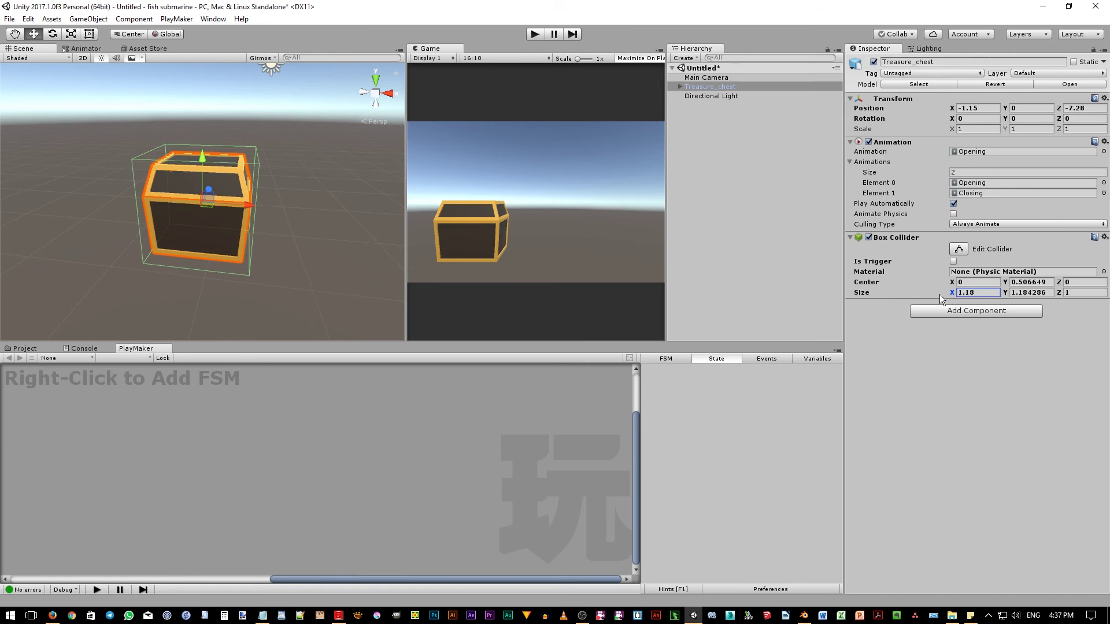
Step: Make the box collider a trigger and turn off automatic playback of the chest's animation
left_click(954, 262)
left_click(954, 261)
left_click(954, 261)
left_click(954, 205)
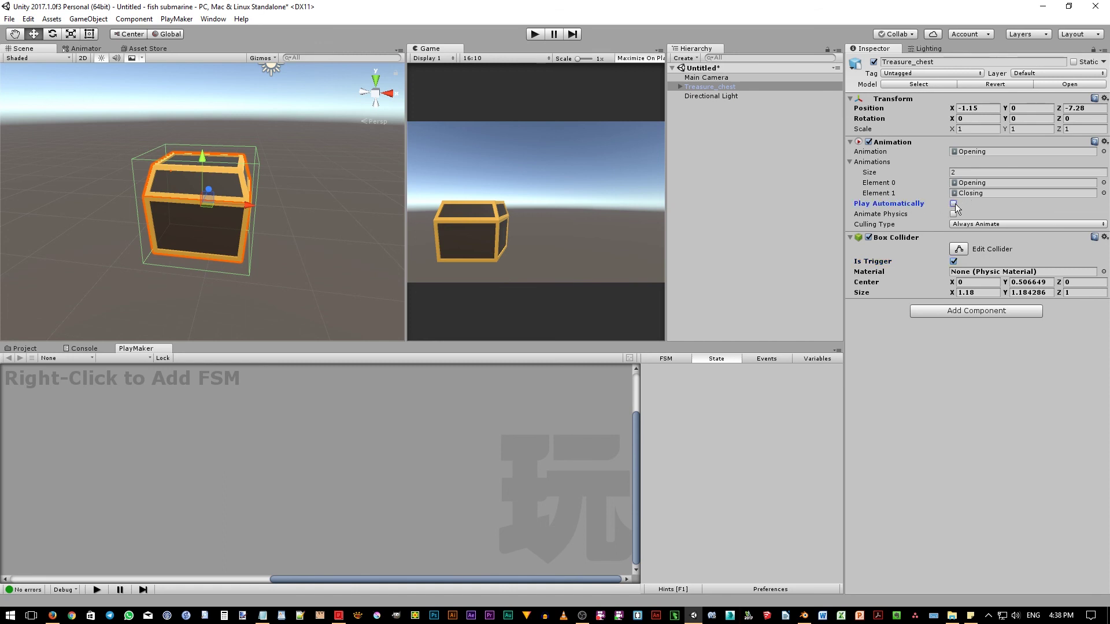